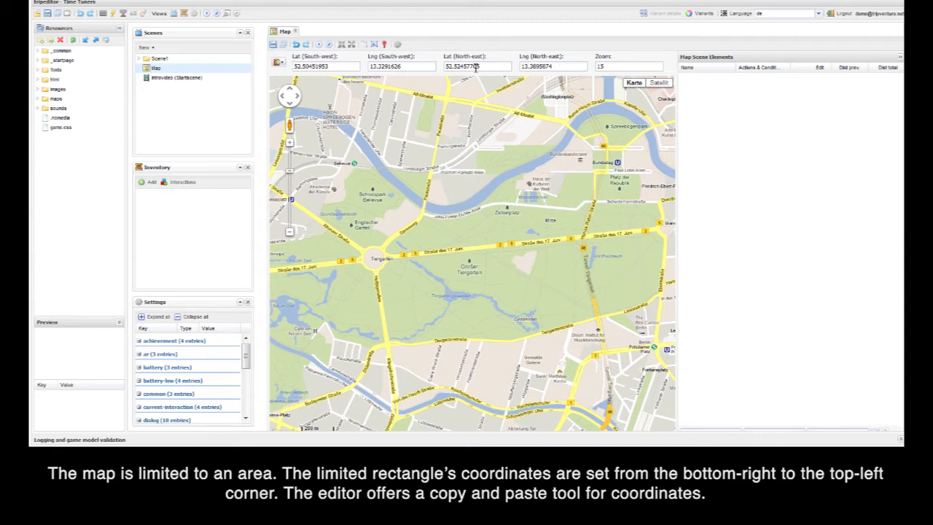
# Step: Copy the map area's corner coordinates and show the scene area bounding box
pyautogui.click(283, 64)
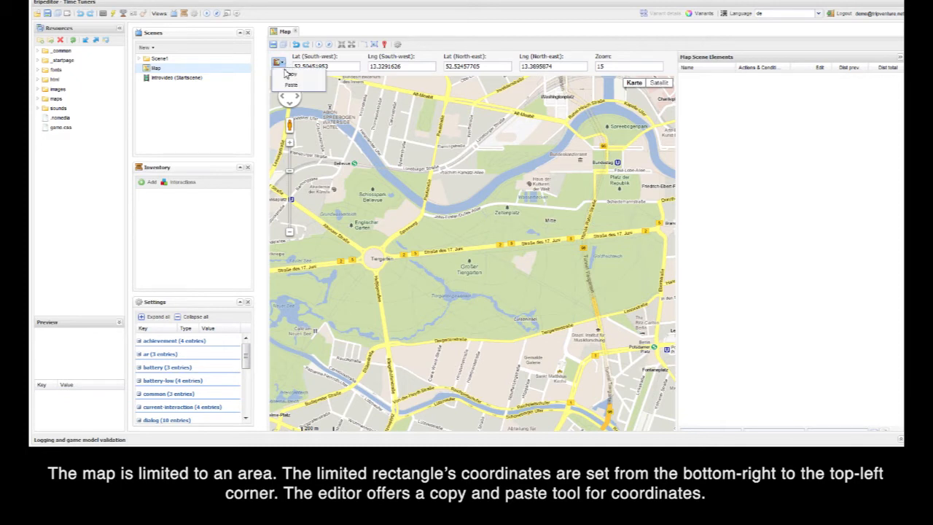
pyautogui.click(300, 86)
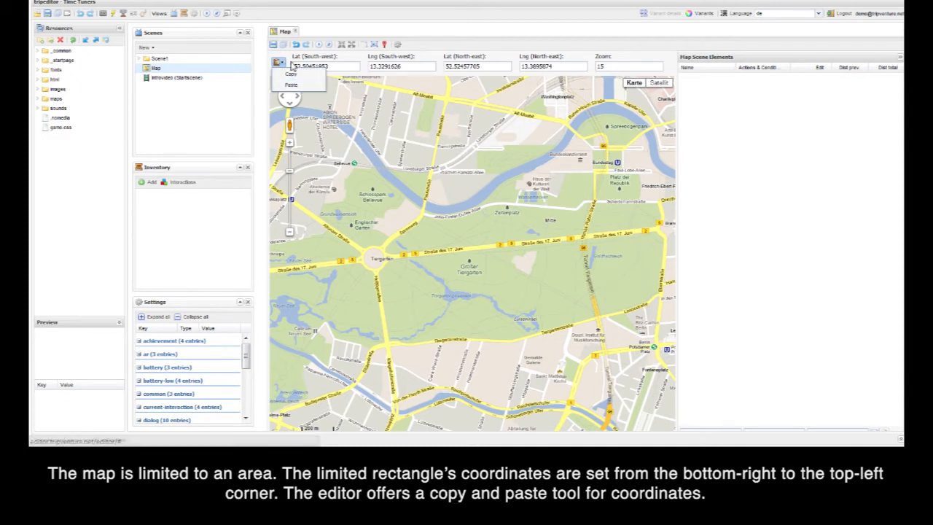
pyautogui.click(374, 48)
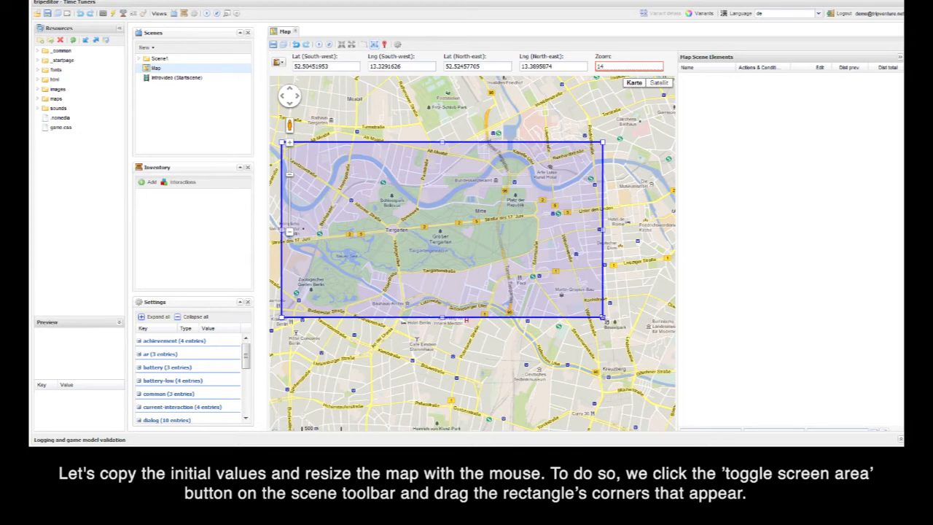
# Step: Shrink the scene area from its south-east and north-east corners, and restore its original bounds from the copied coordinates
pyautogui.moveTo(602, 318); pyautogui.dragTo(545, 272)
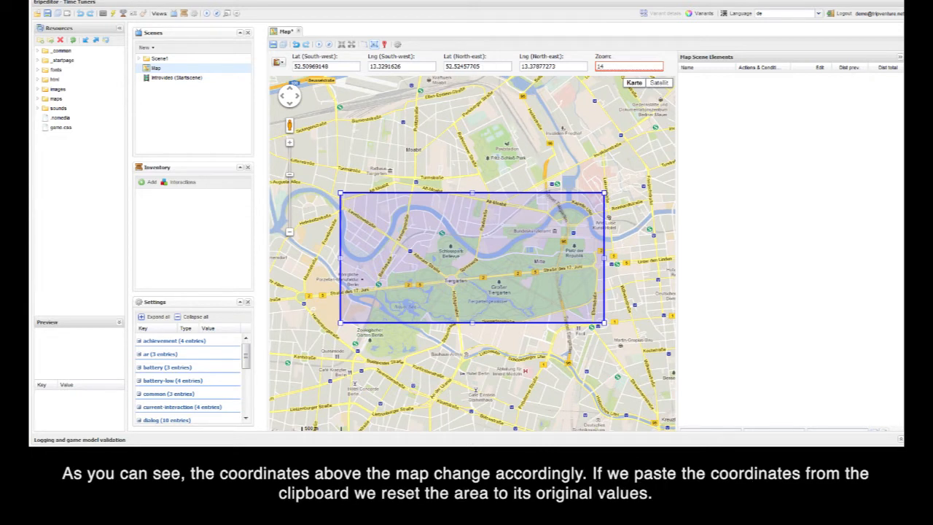
pyautogui.moveTo(599, 195); pyautogui.dragTo(547, 203)
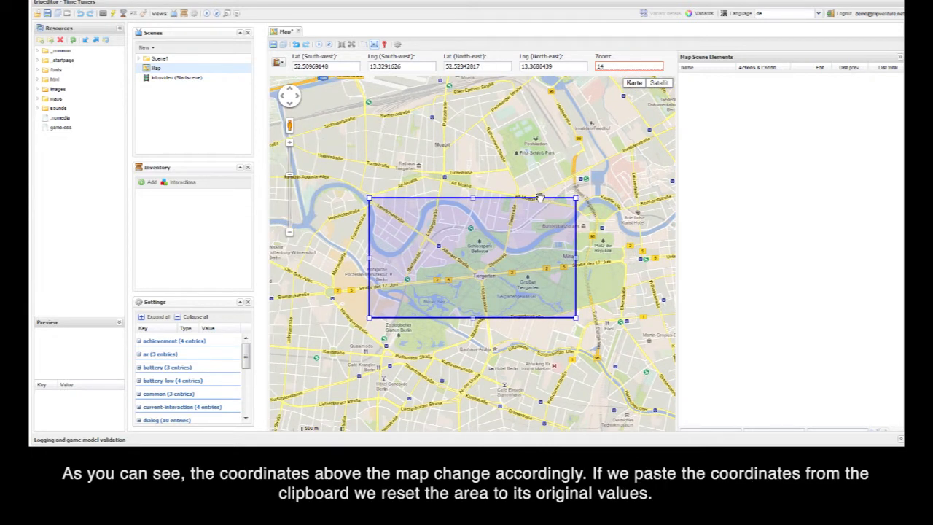
pyautogui.click(281, 63)
pyautogui.click(291, 84)
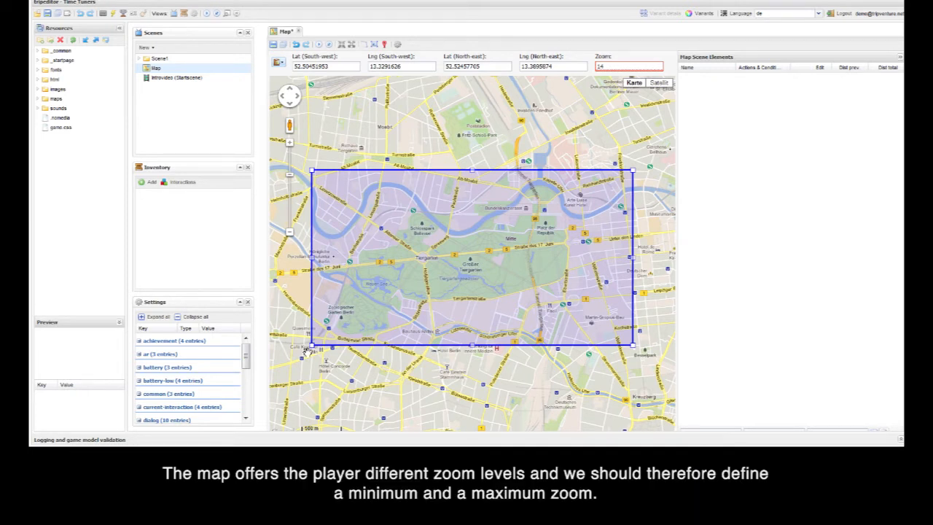
# Step: Open the map scene settings and expand the resource folders images, demofiles, testmap and 15
pyautogui.click(398, 46)
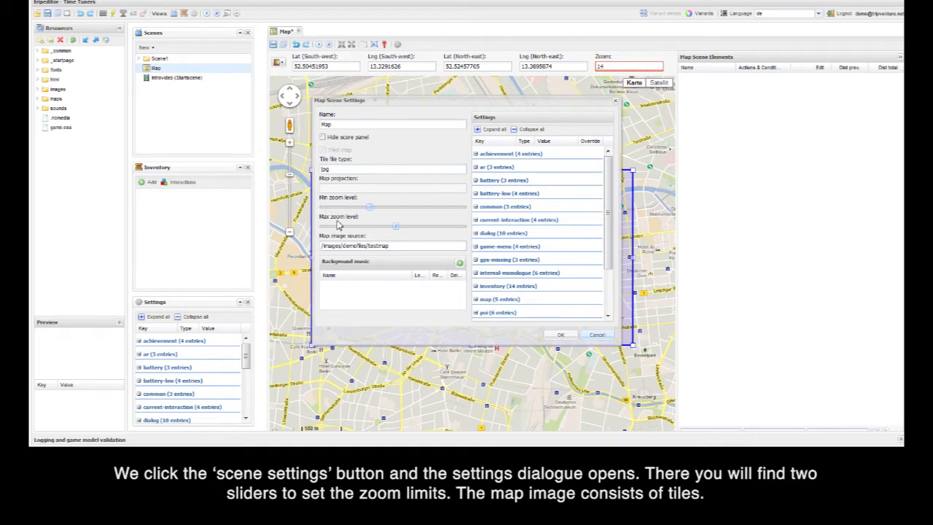
pyautogui.click(40, 89)
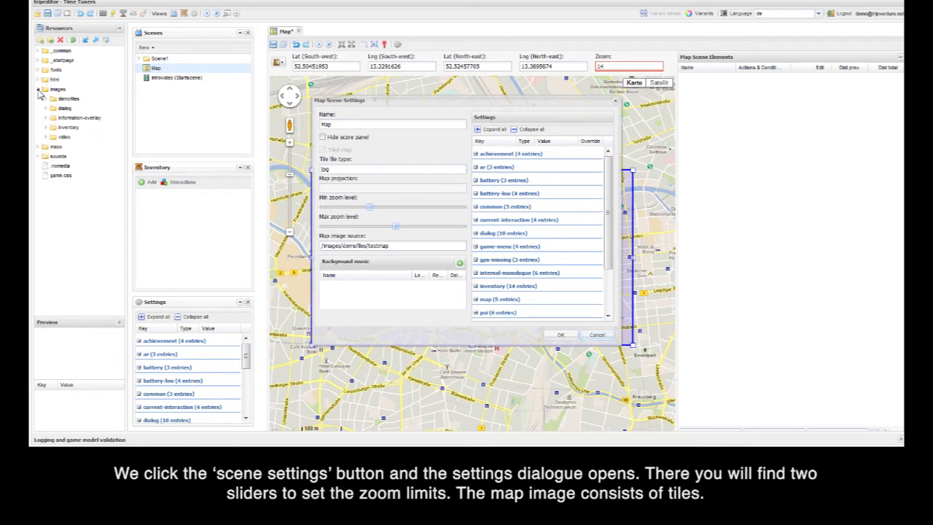
pyautogui.click(46, 98)
pyautogui.click(54, 118)
pyautogui.click(63, 126)
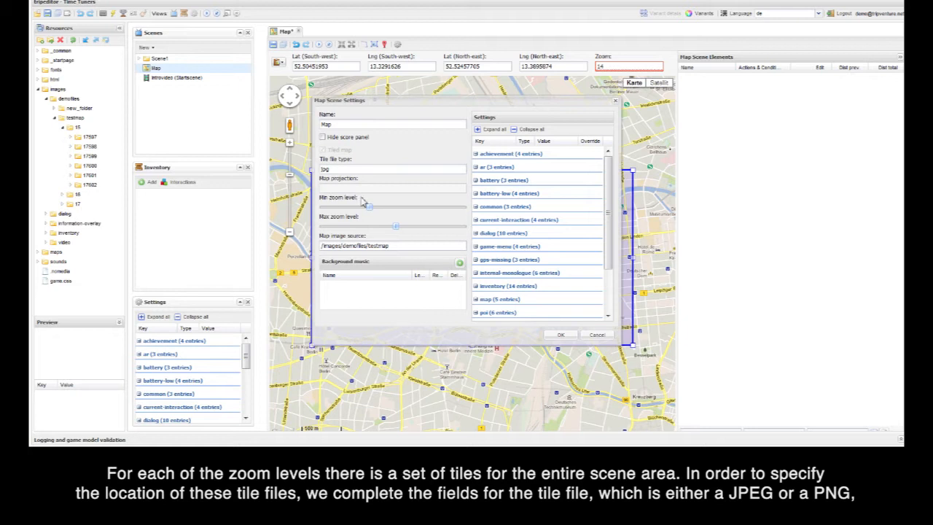
# Step: Raise the minimum and maximum zoom levels, and use the testmap folder with png tiles as the map image source
pyautogui.moveTo(370, 210); pyautogui.dragTo(441, 231)
pyautogui.moveTo(74, 117); pyautogui.dragTo(354, 251)
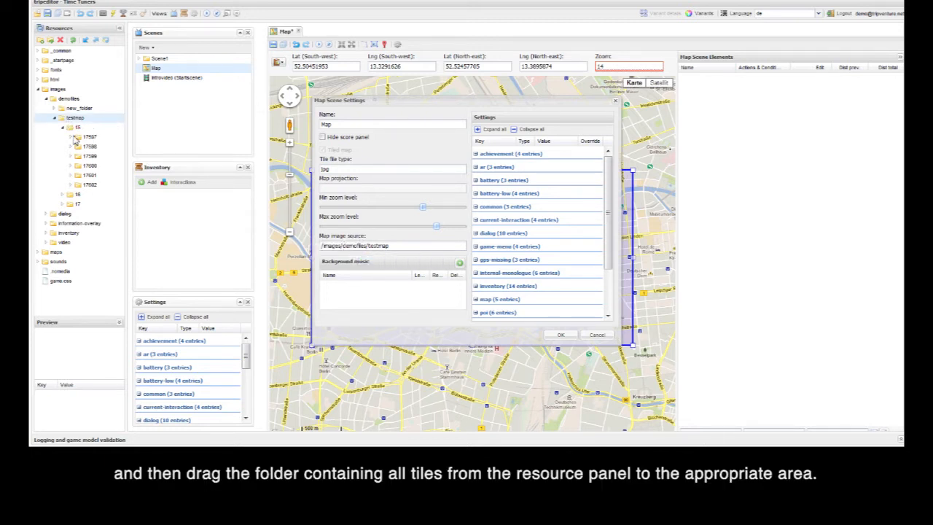
pyautogui.click(71, 137)
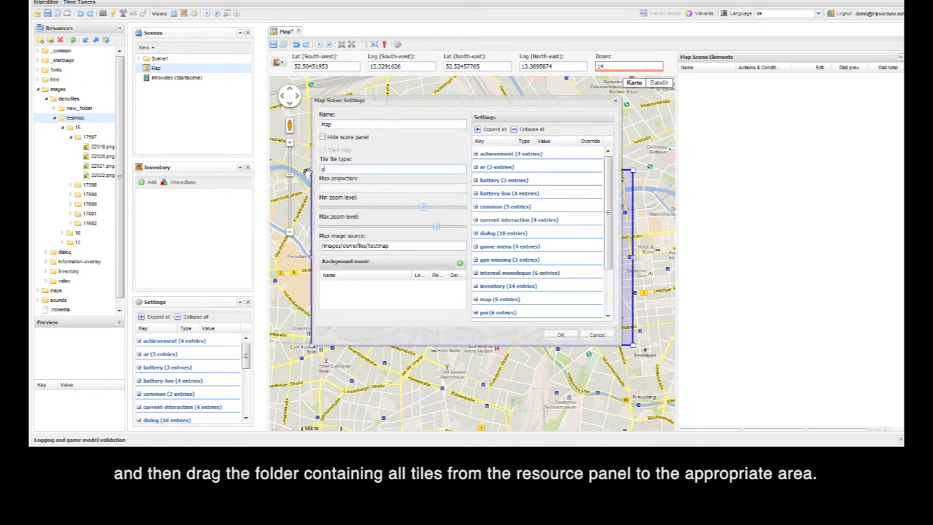
pyautogui.click(560, 335)
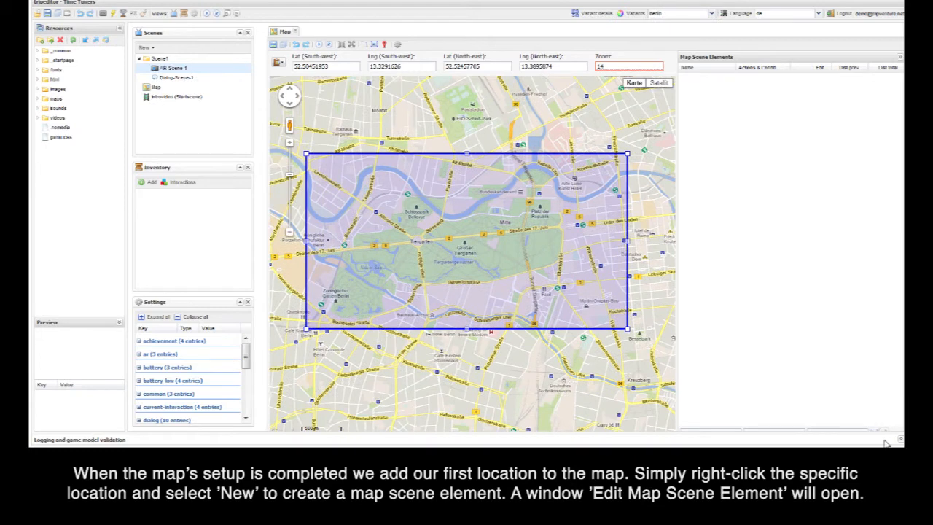
# Step: Create a map scene element named Scene_Element1 beside the Tiergarten roundabout, keeping the default activation area
pyautogui.rightClick(426, 242)
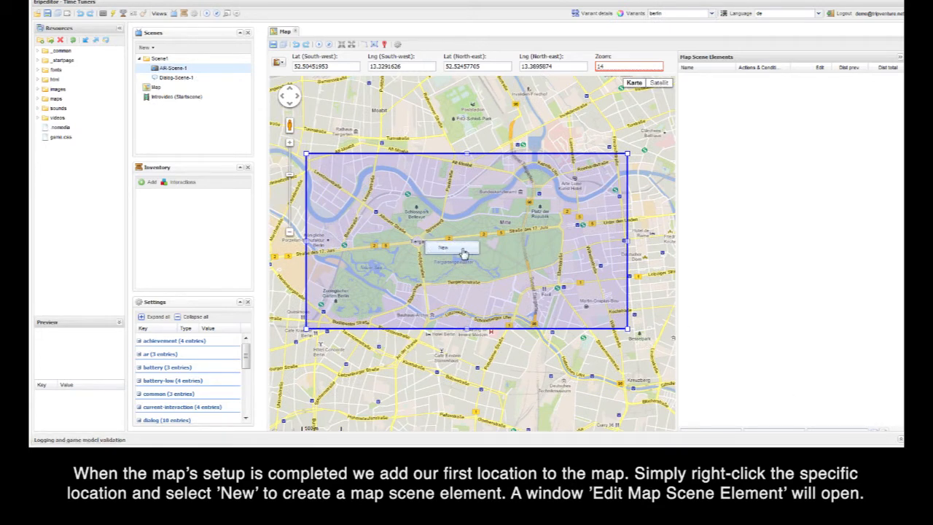
pyautogui.click(462, 251)
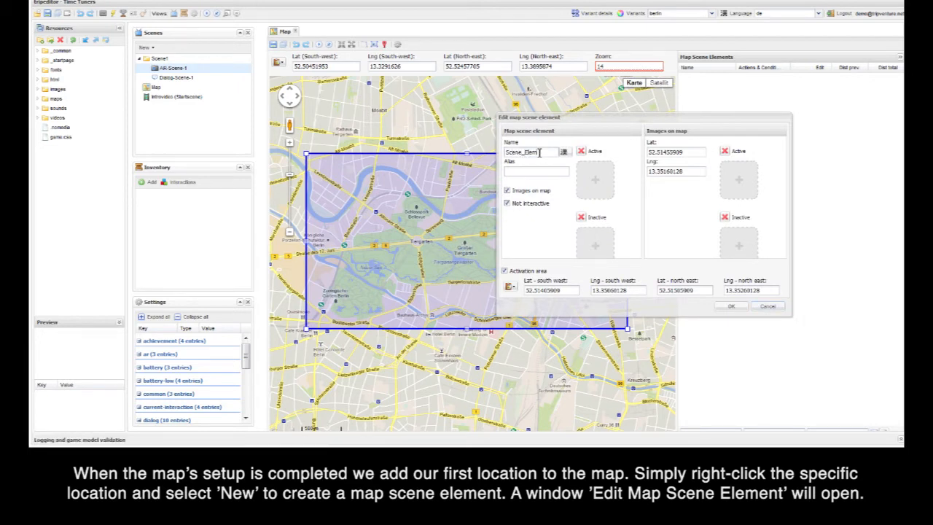
pyautogui.write('1')
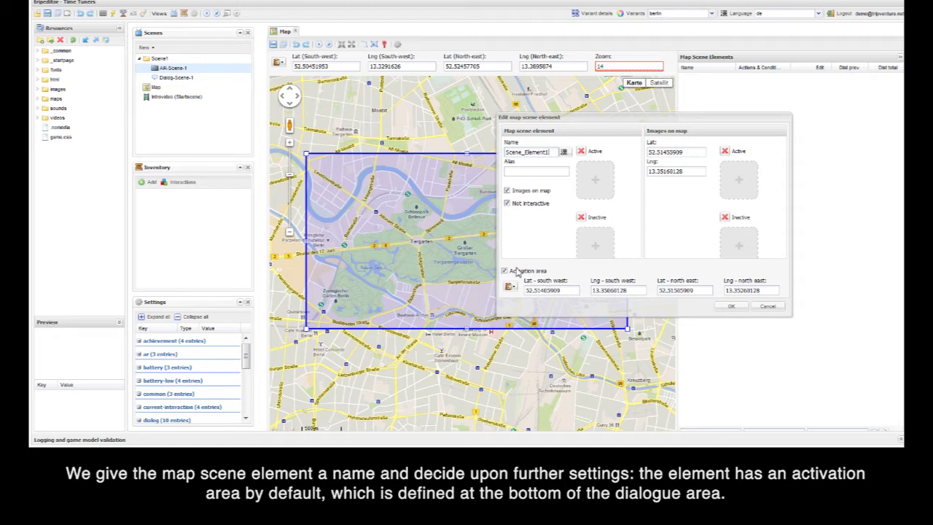
pyautogui.click(732, 306)
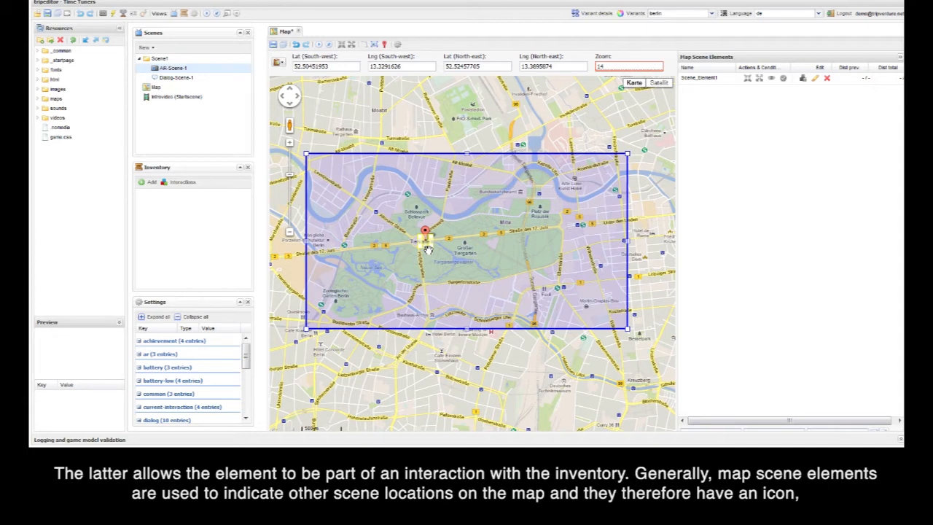
# Step: Enlarge Scene_Element1's activation area from its north-east and south-west corners and save the map scene
pyautogui.scroll(2, 428, 250)
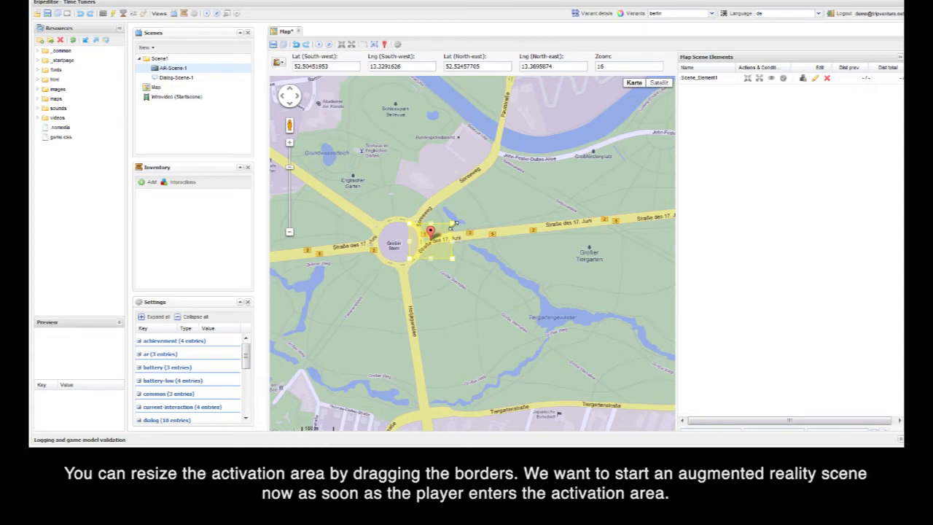
pyautogui.moveTo(453, 223); pyautogui.dragTo(481, 204)
pyautogui.moveTo(407, 262); pyautogui.dragTo(384, 275)
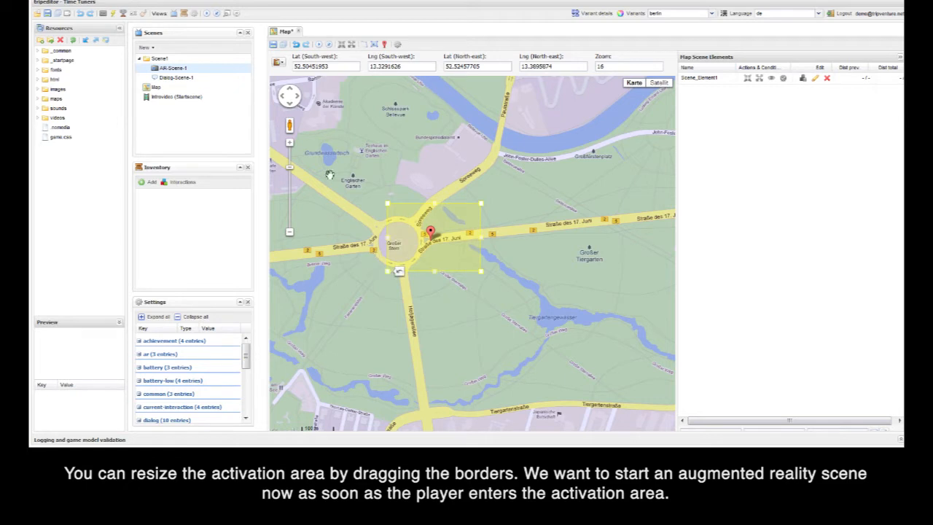
pyautogui.click(273, 44)
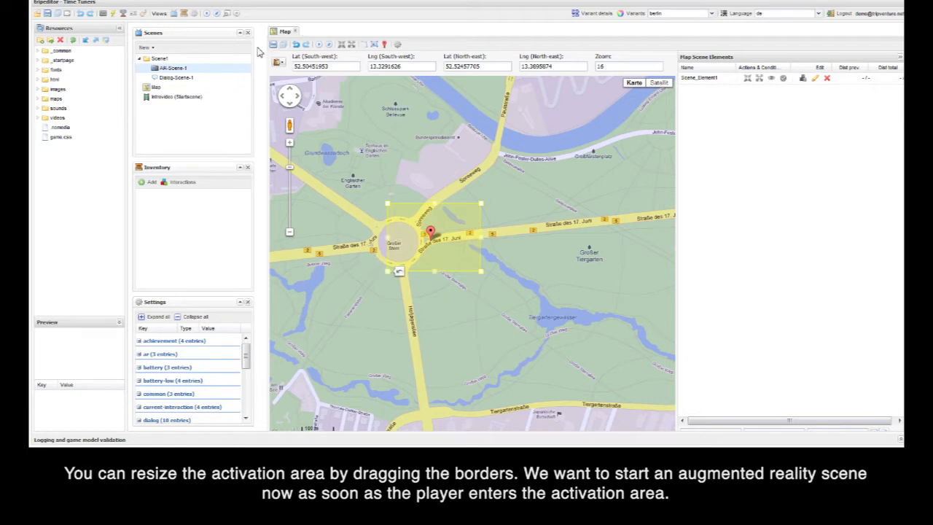
# Step: Open AR-Scene-1, show its scene area bounding box, and copy the area's coordinates
pyautogui.doubleClick(165, 71)
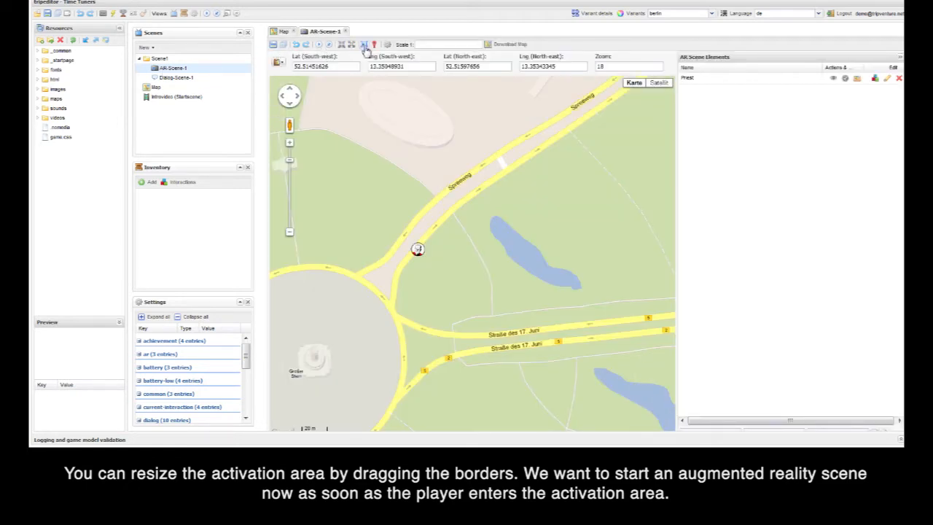
pyautogui.click(364, 45)
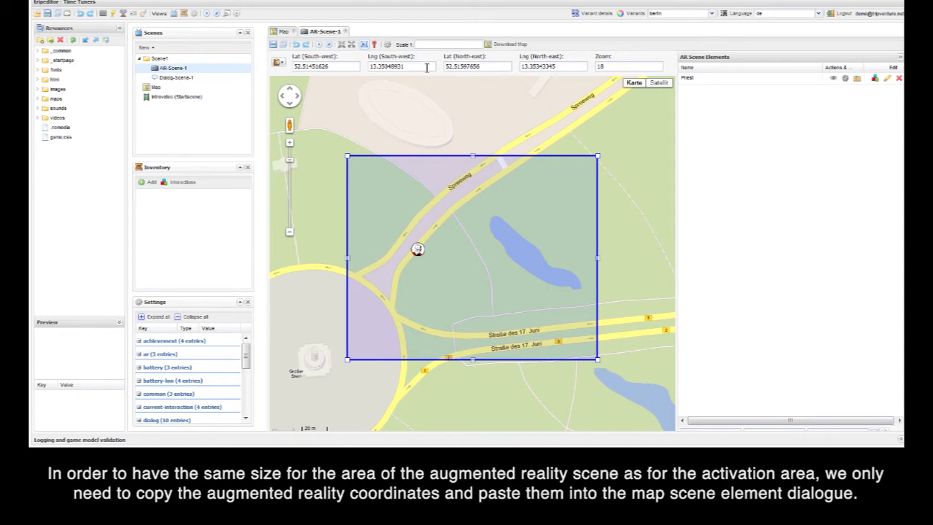
pyautogui.click(280, 63)
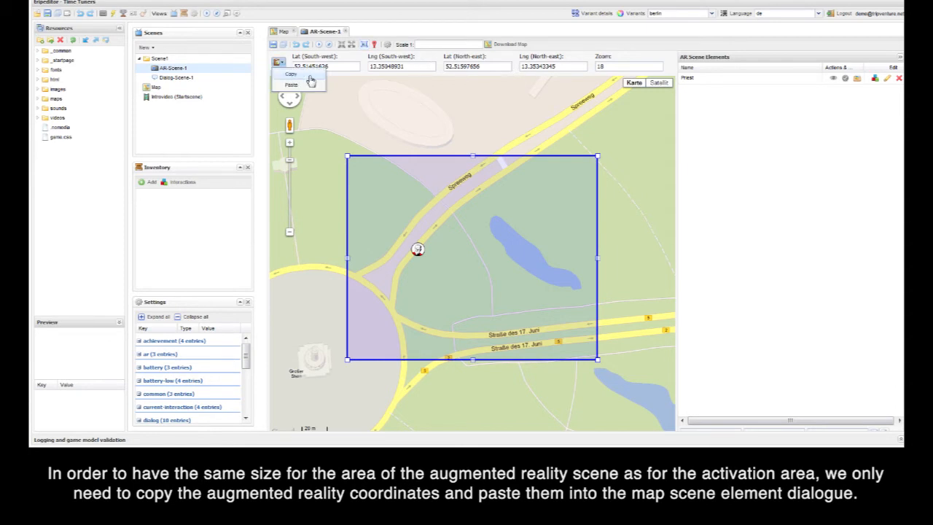
pyautogui.click(310, 76)
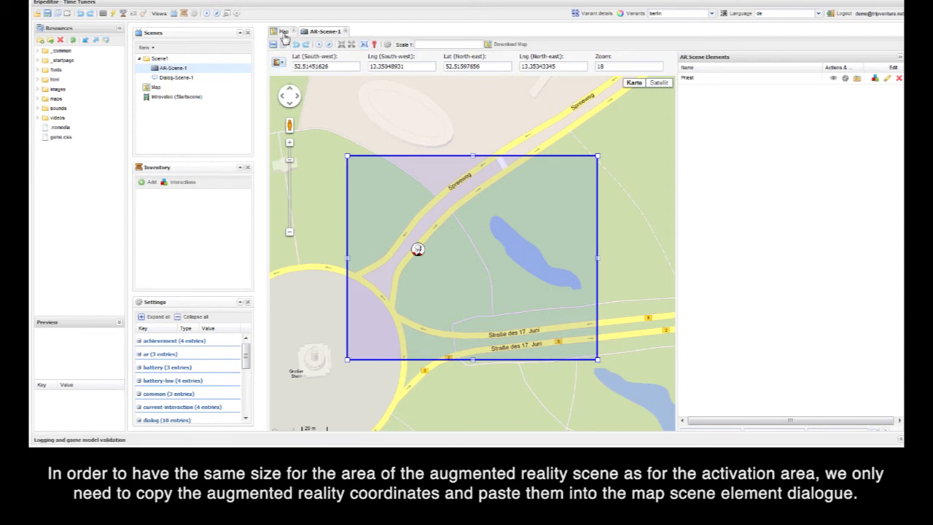
# Step: Paste the copied AR scene coordinates into the activation area of Scene_Element1 on the Map scene
pyautogui.click(285, 33)
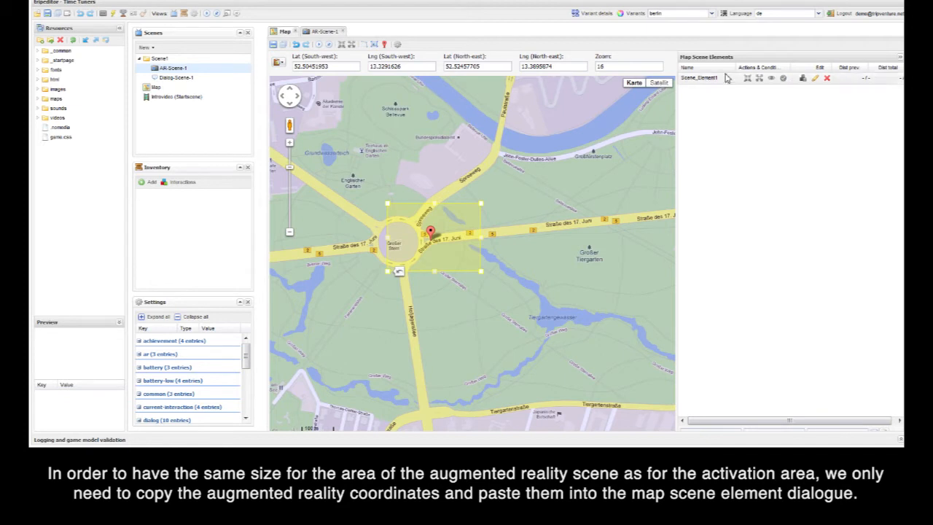
pyautogui.click(818, 83)
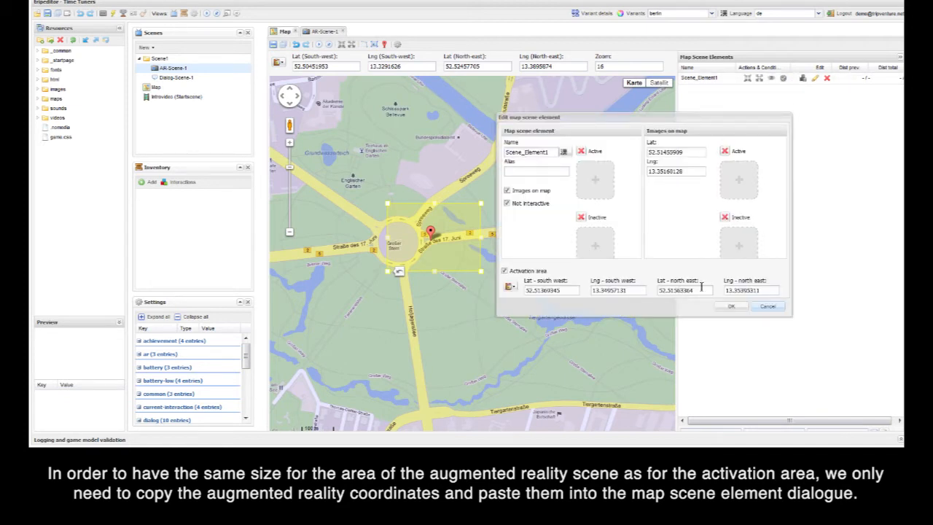
pyautogui.click(511, 287)
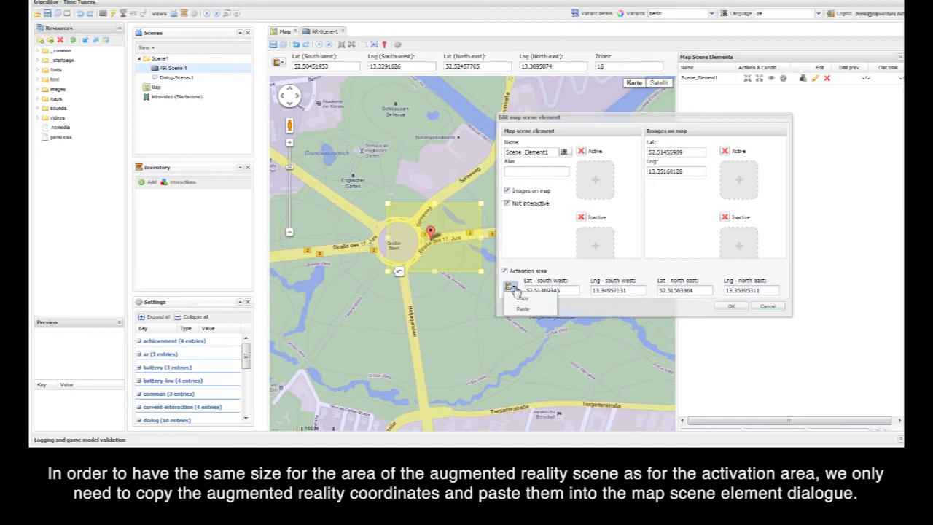
pyautogui.click(543, 317)
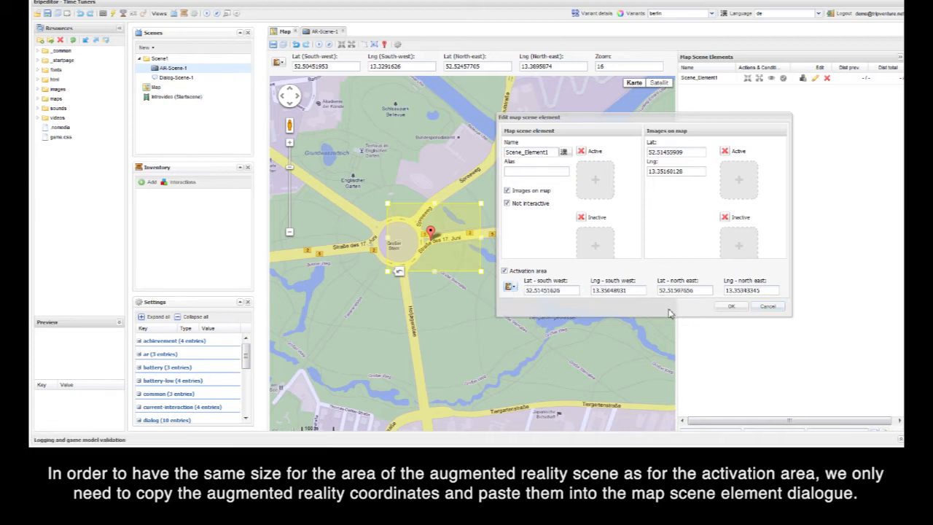
pyautogui.click(729, 309)
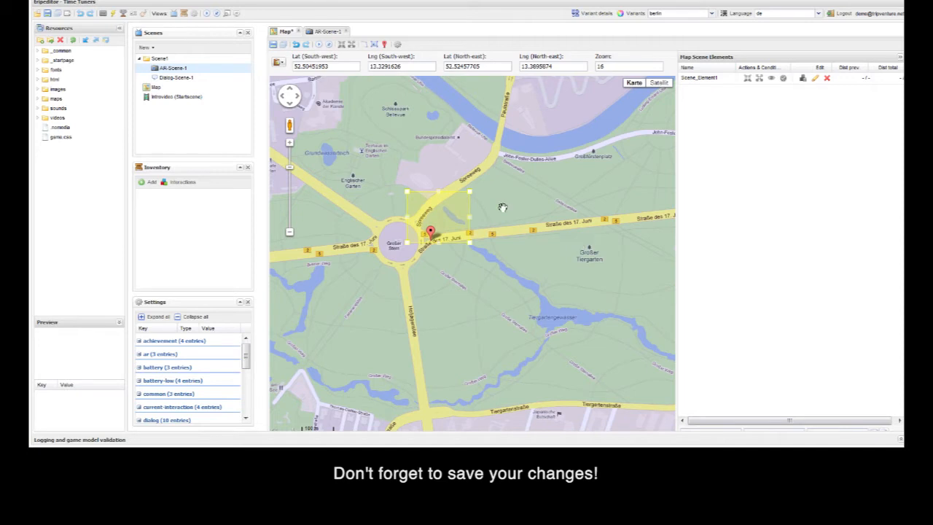
# Step: Move Scene_Element1's marker north toward the middle of its activation area and save the map scene
pyautogui.moveTo(433, 234); pyautogui.dragTo(435, 219)
pyautogui.click(272, 45)
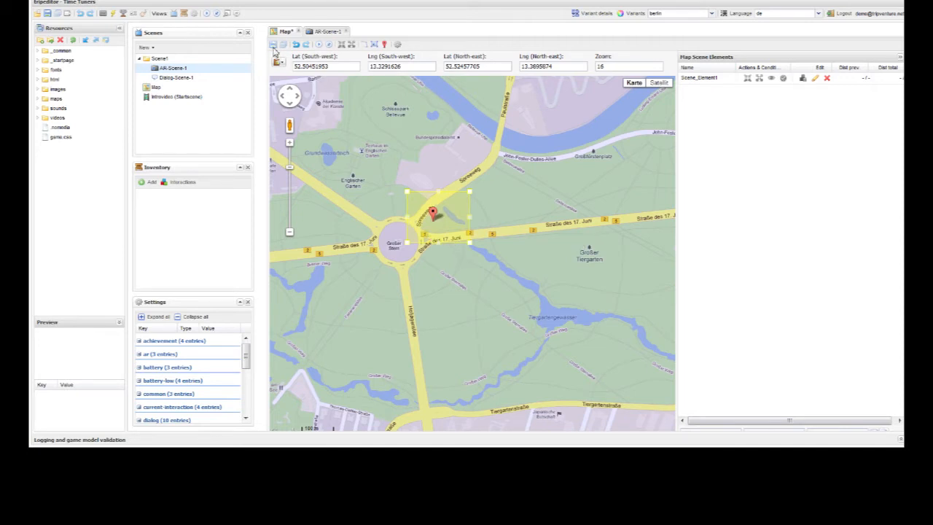
# Step: Create a map scene element named Scene_Element2 near the Brandenburg Gate with the activation area disabled
pyautogui.scroll(-1, 509, 221)
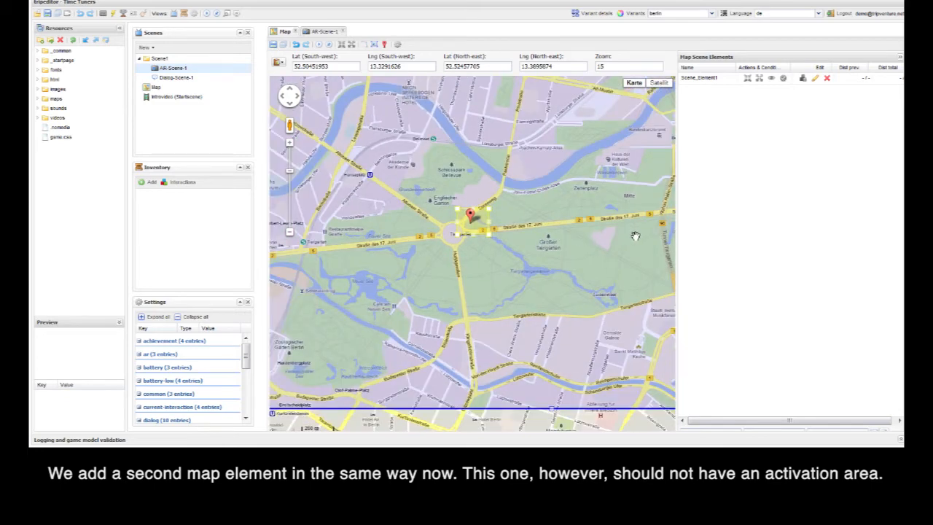
pyautogui.moveTo(581, 237); pyautogui.dragTo(515, 235)
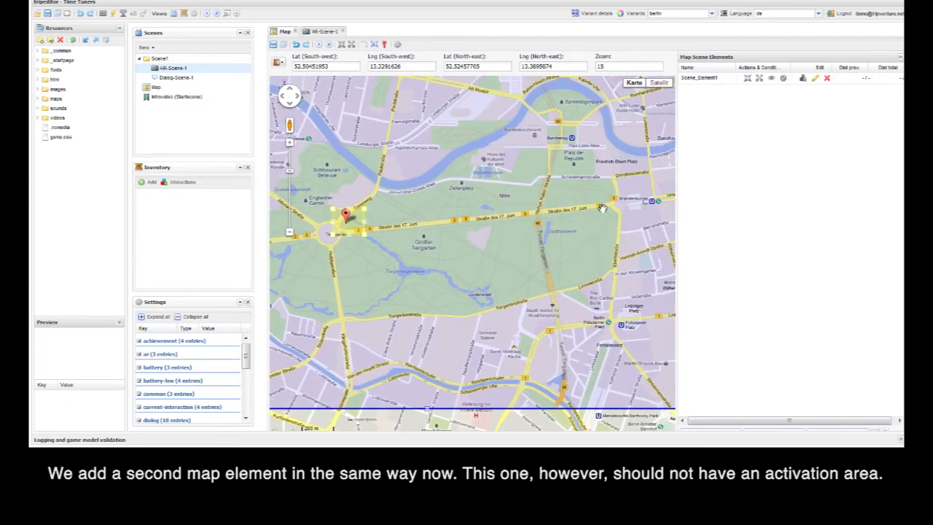
pyautogui.rightClick(612, 206)
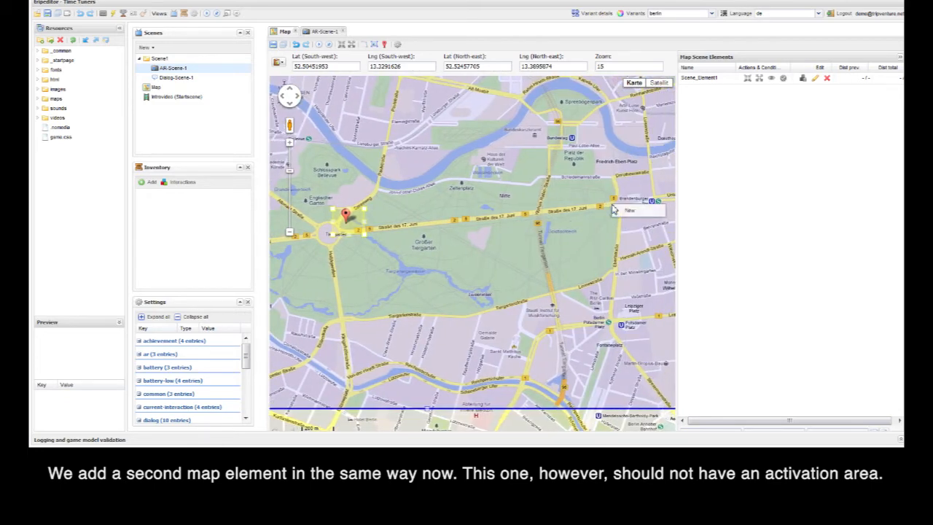
pyautogui.click(633, 211)
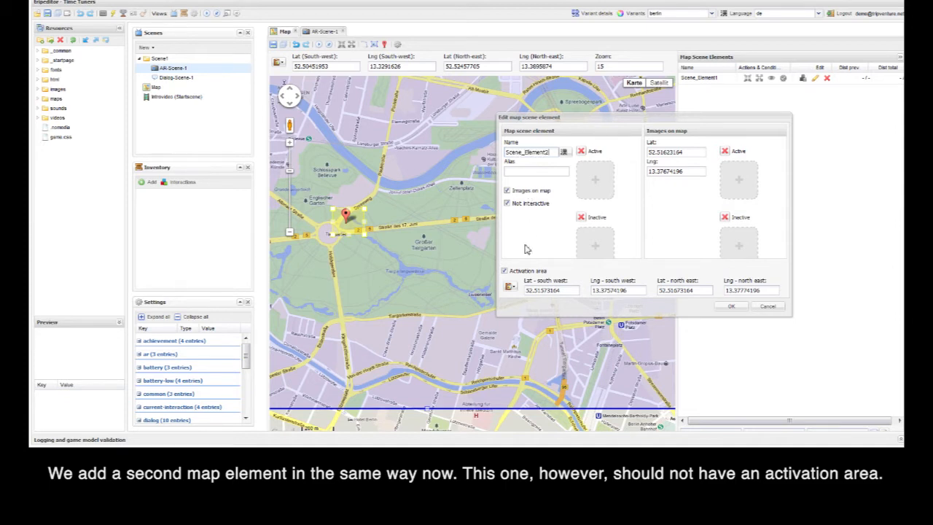
pyautogui.click(504, 271)
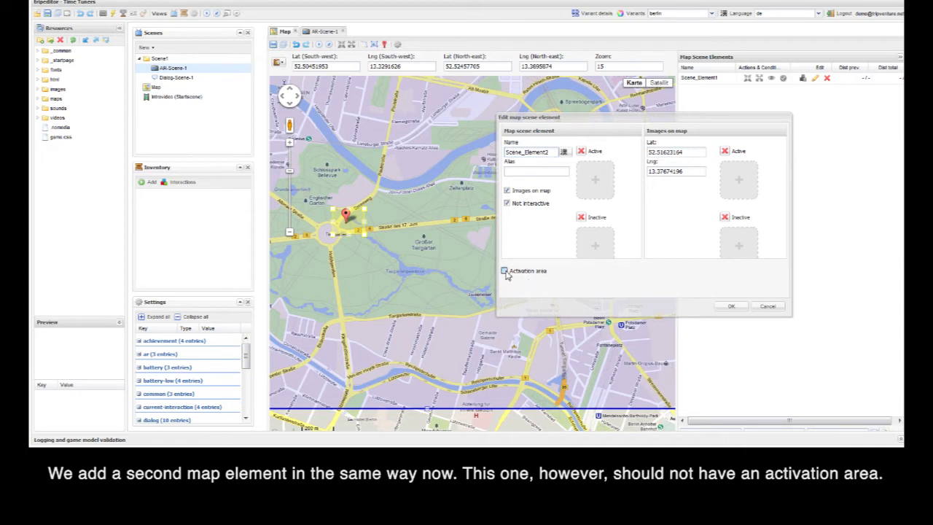
pyautogui.click(730, 307)
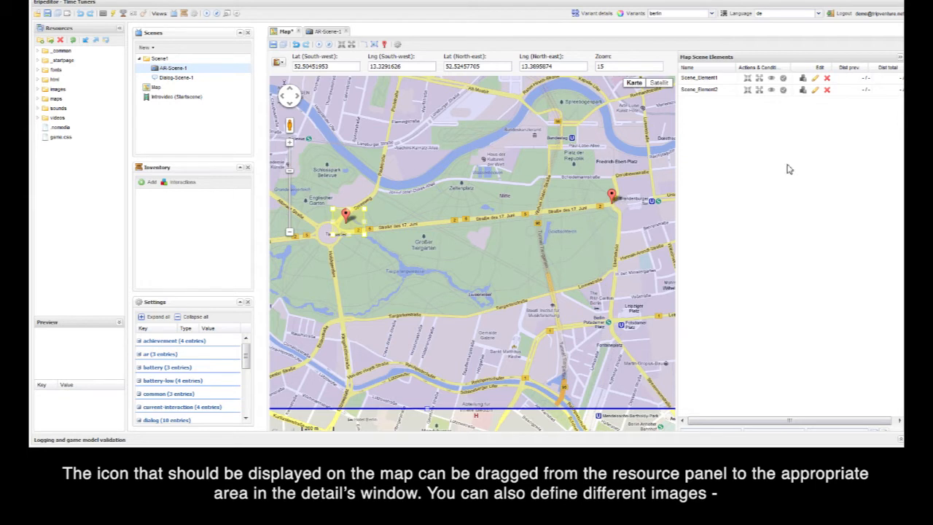
# Step: Assign priest_icon.png from images/demofiles/new_folder as the active on-map image of Scene_Element1
pyautogui.click(816, 79)
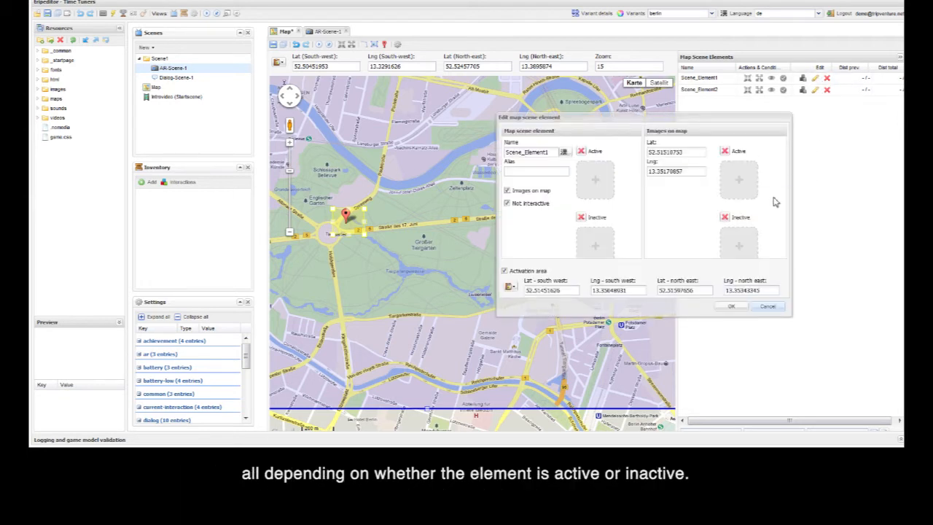
pyautogui.click(38, 89)
pyautogui.click(46, 98)
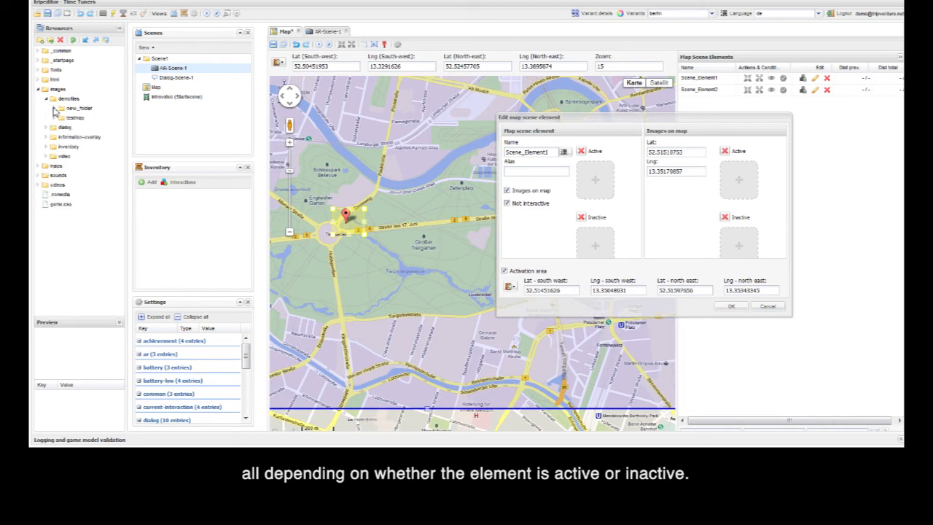
pyautogui.click(54, 108)
pyautogui.moveTo(86, 214); pyautogui.dragTo(740, 182)
pyautogui.click(732, 307)
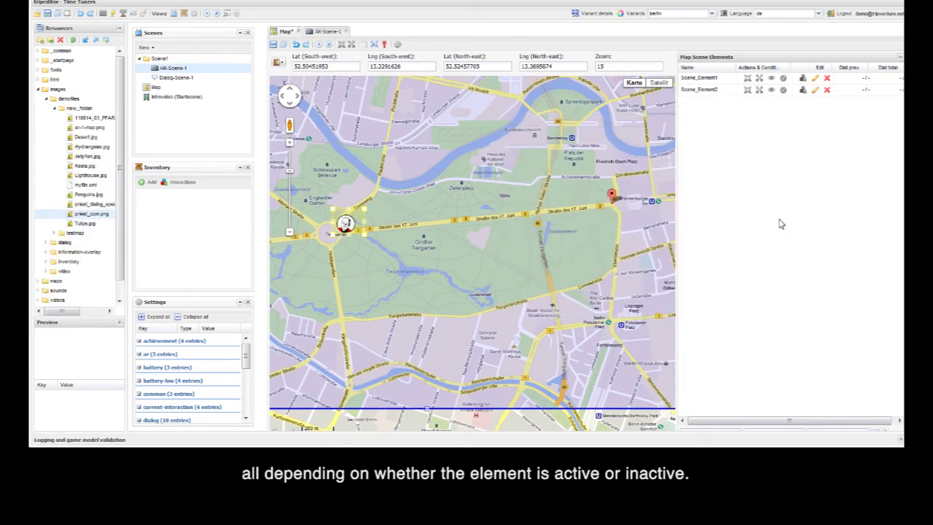
# Step: Assign priest_icon.png as the active on-map image of Scene_Element2
pyautogui.click(816, 90)
pyautogui.moveTo(87, 215); pyautogui.dragTo(738, 183)
pyautogui.click(729, 307)
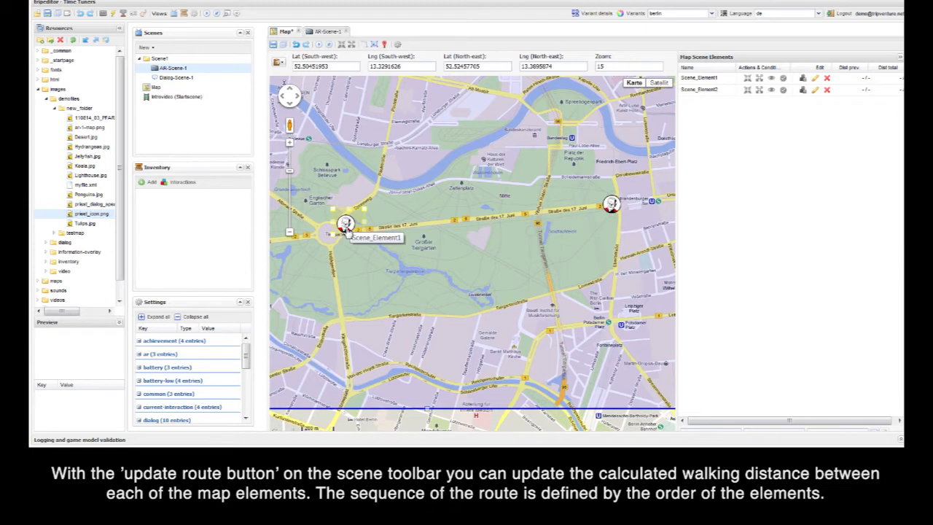
# Step: Save the map scene and update the walking route between the map scene elements
pyautogui.click(274, 45)
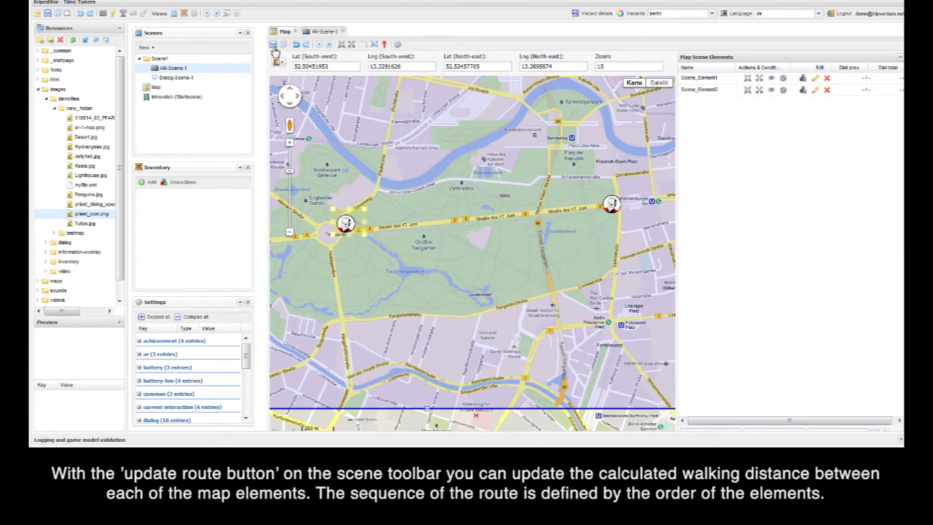
pyautogui.click(369, 47)
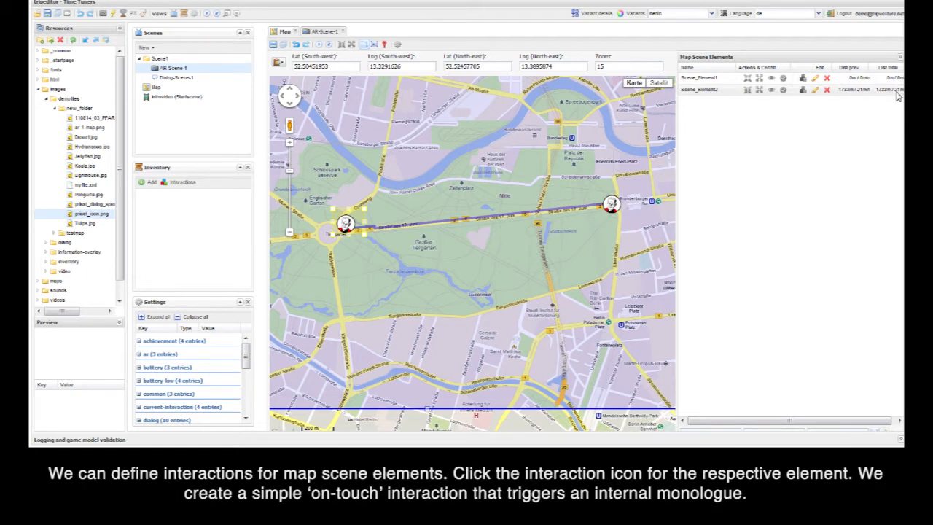
# Step: Add an interaction named onTouch to Scene_Element2
pyautogui.click(804, 93)
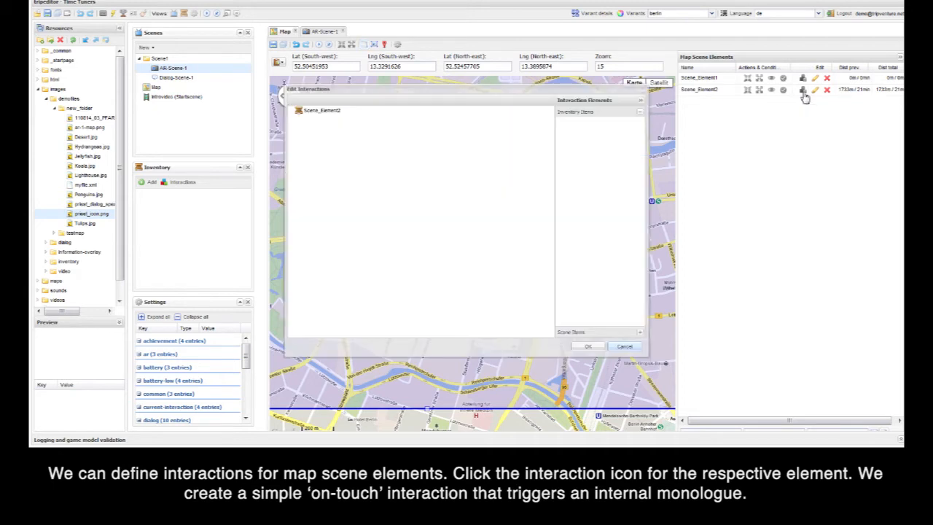
pyautogui.rightClick(299, 114)
pyautogui.click(349, 124)
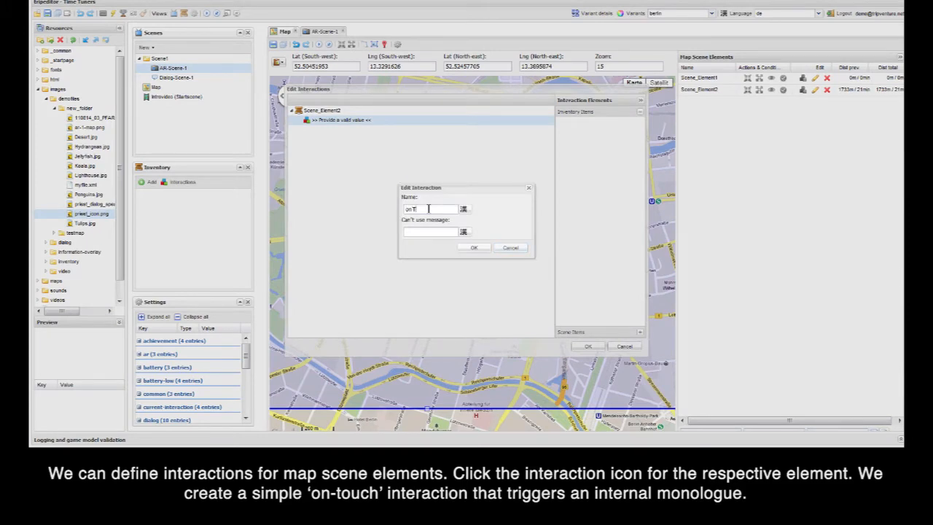
pyautogui.click(475, 248)
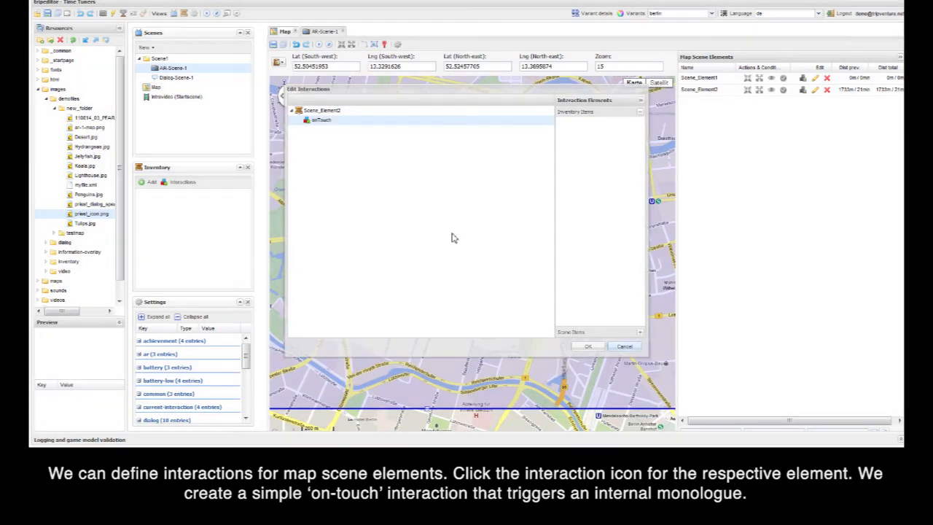
# Step: Add an Internal Monologue action with the text "This is scene element 2!" to the onTouch interaction and save the map scene
pyautogui.rightClick(325, 121)
pyautogui.click(355, 129)
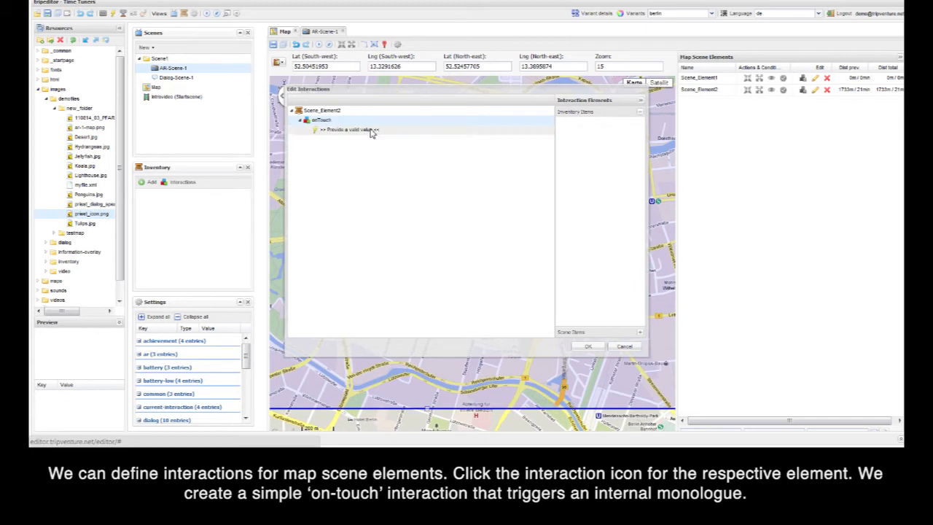
pyautogui.click(350, 132)
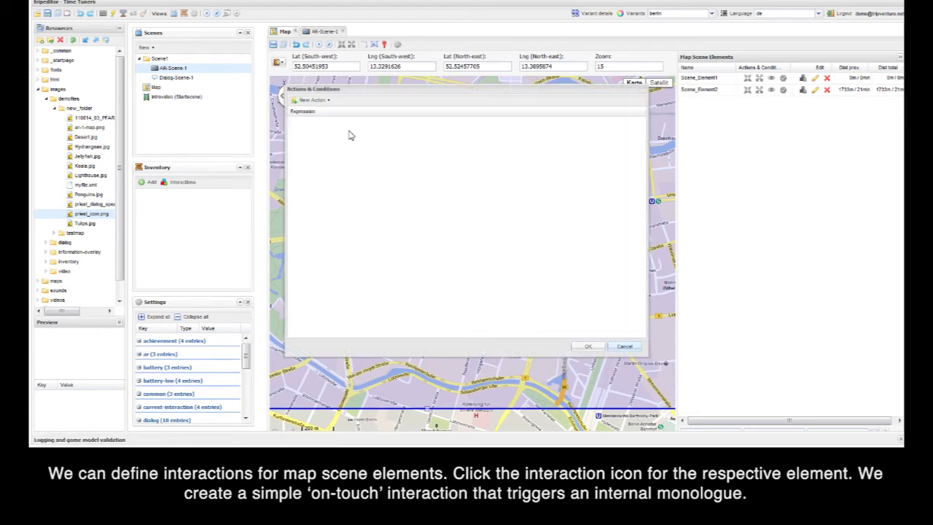
pyautogui.click(327, 102)
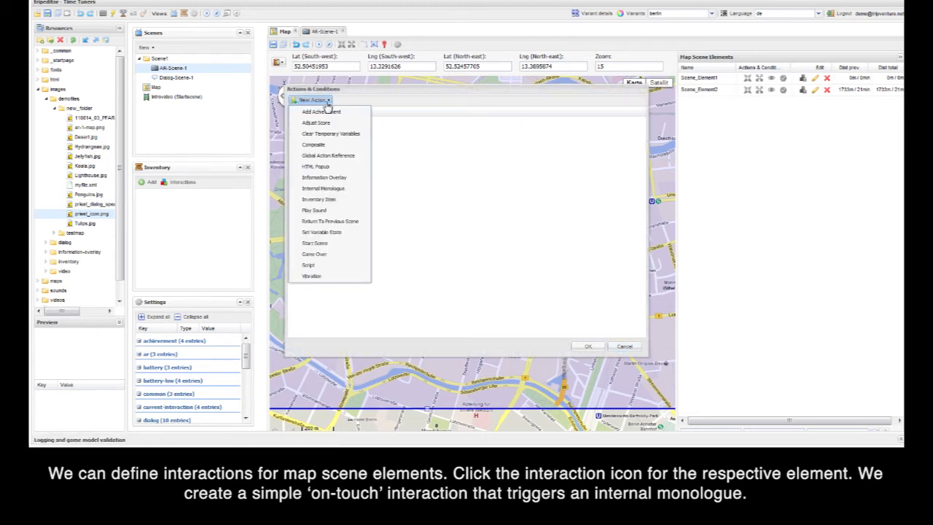
pyautogui.click(356, 191)
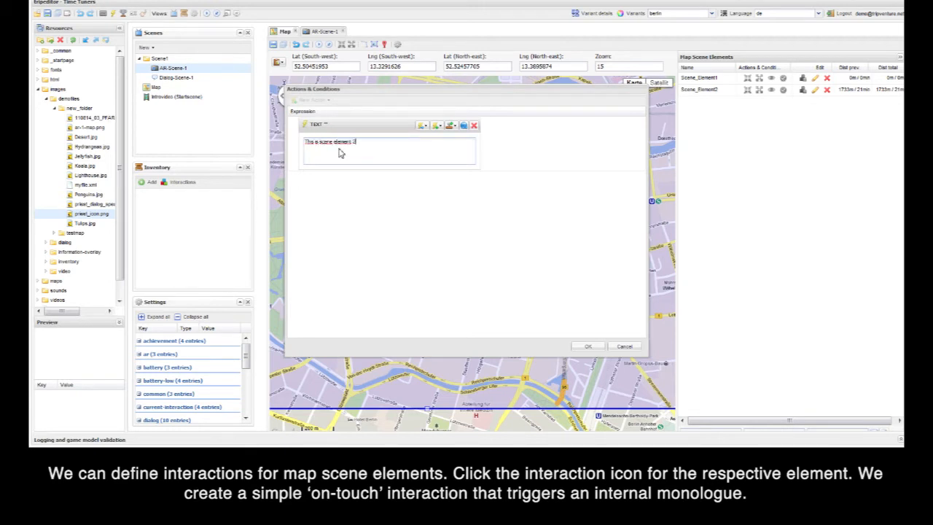
pyautogui.click(588, 347)
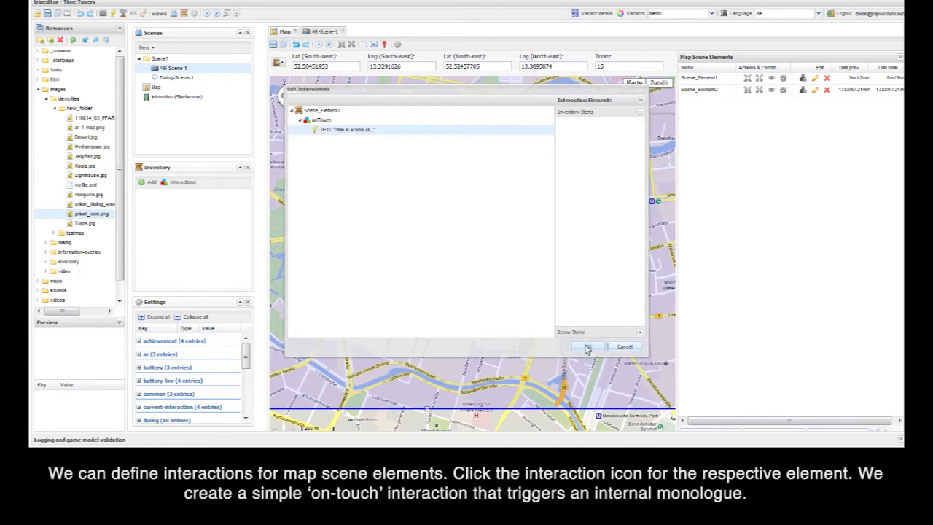
pyautogui.click(587, 347)
pyautogui.click(274, 46)
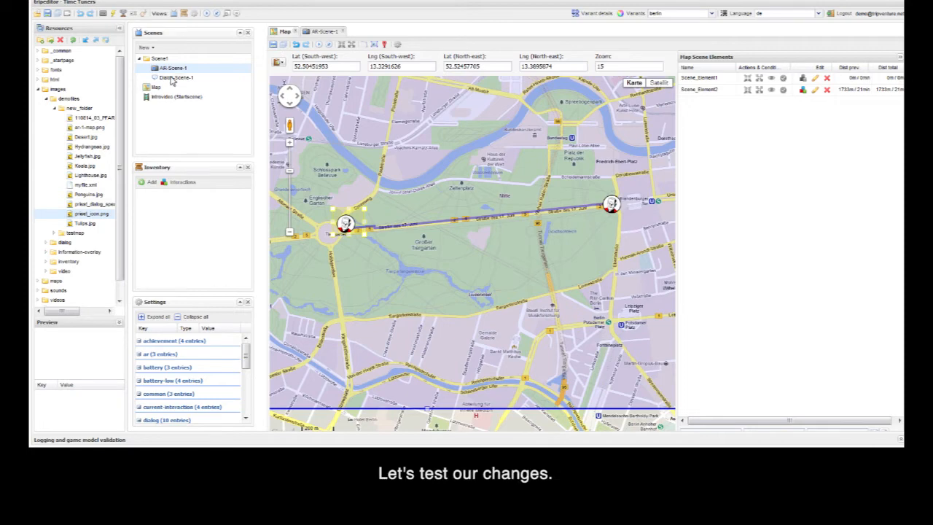
# Step: Run the map scene in the simulator at 720 x 480 and move the player into Scene_Element1's activation area
pyautogui.click(323, 45)
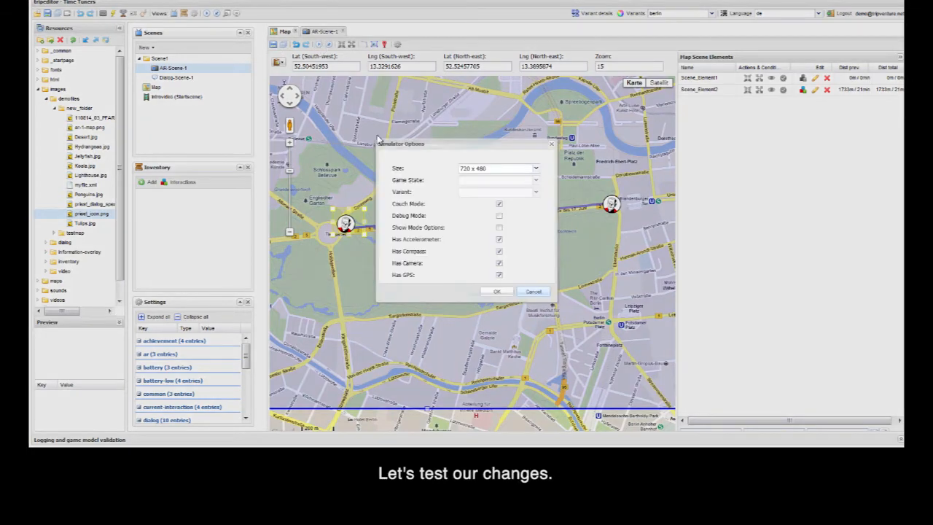
pyautogui.click(510, 293)
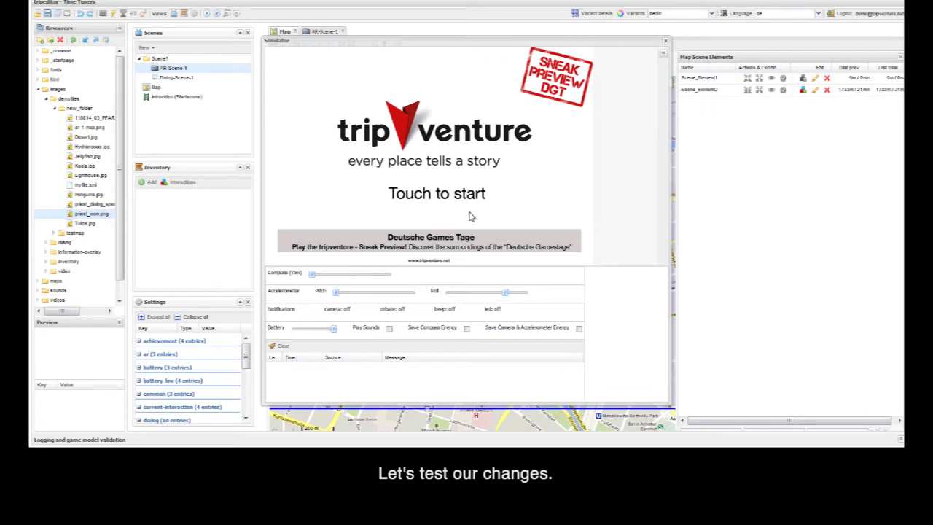
pyautogui.click(461, 166)
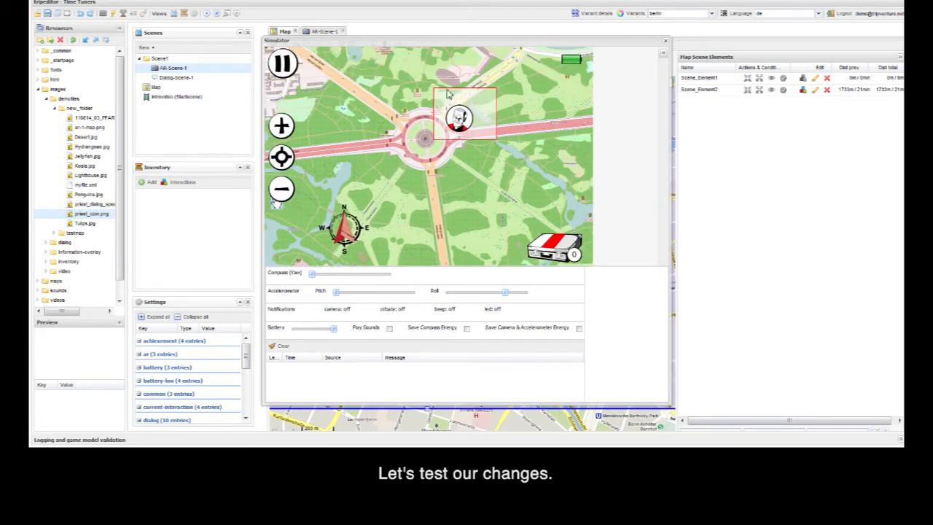
pyautogui.click(466, 130)
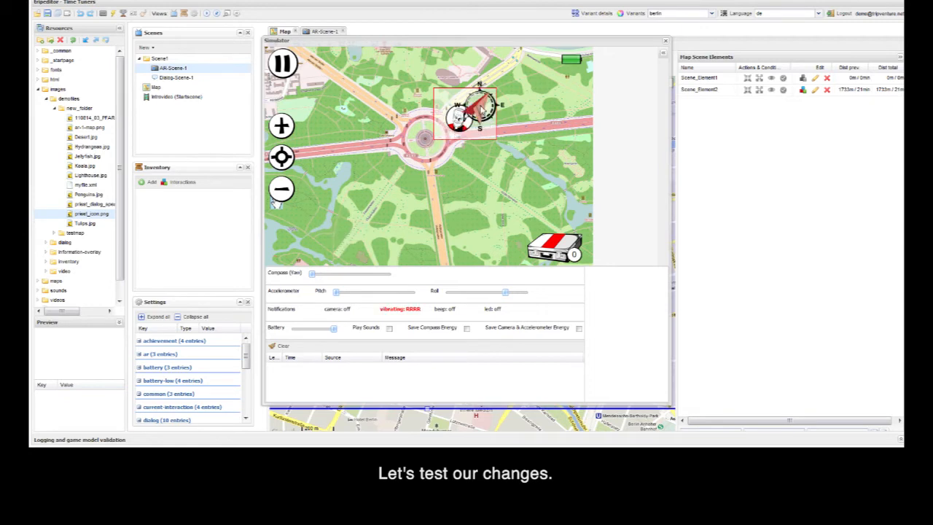
# Step: Test the onTouch interaction of Scene_Element2 in the simulator and dismiss its monologue
pyautogui.moveTo(585, 155); pyautogui.dragTo(399, 153)
pyautogui.moveTo(538, 146); pyautogui.dragTo(380, 174)
pyautogui.moveTo(538, 150); pyautogui.dragTo(405, 163)
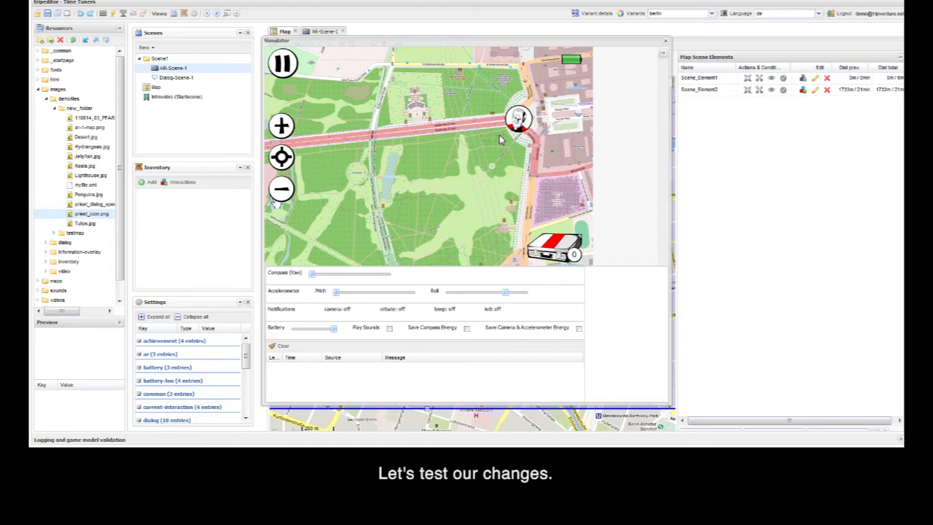
pyautogui.click(522, 124)
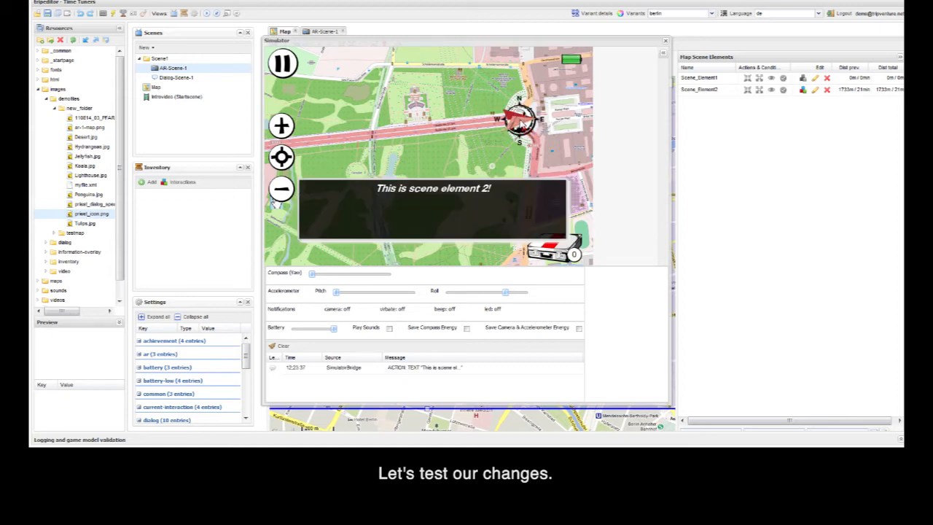
pyautogui.click(451, 203)
# Step: View both scene elements on the zoomed-out simulator map, and close the simulator
pyautogui.click(282, 188)
pyautogui.moveTo(446, 168)
pyautogui.mouseDown()
pyautogui.moveTo(581, 164)
pyautogui.moveTo(557, 163)
pyautogui.mouseUp()
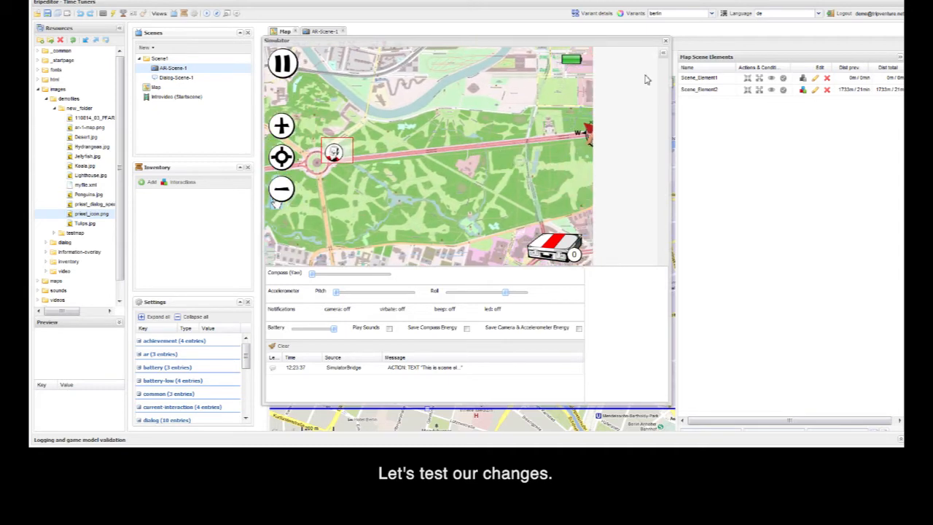
pyautogui.click(664, 43)
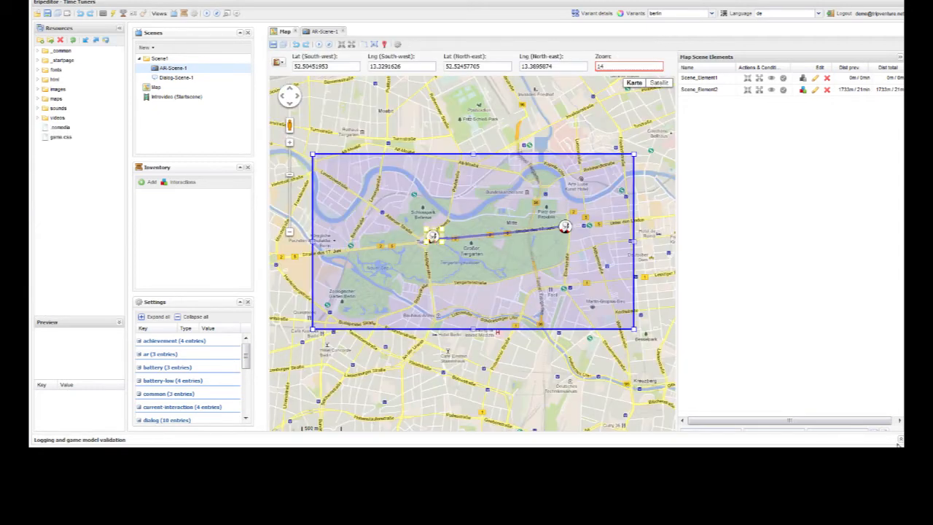
# Step: Add an on-enter Start Scene action that launches AR-Scene-1 to Scene_Element1, and save the map scene
pyautogui.click(748, 79)
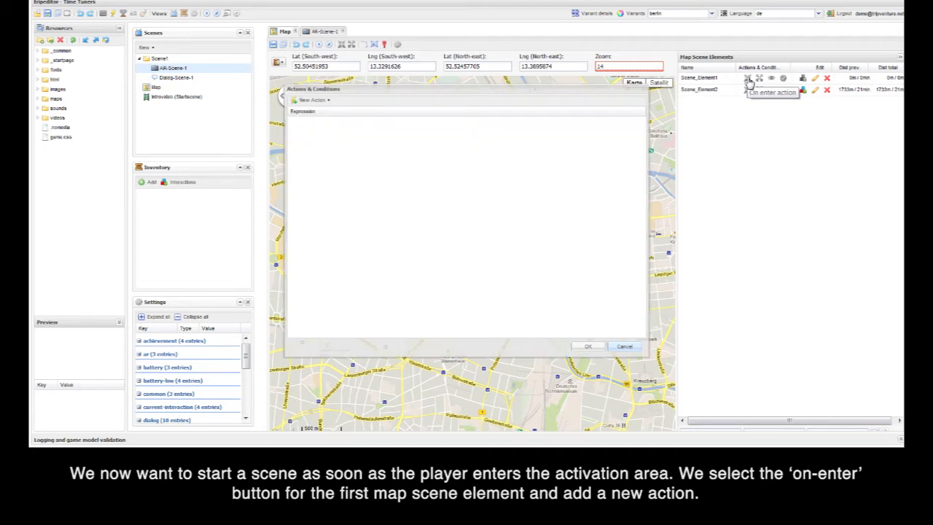
pyautogui.click(328, 101)
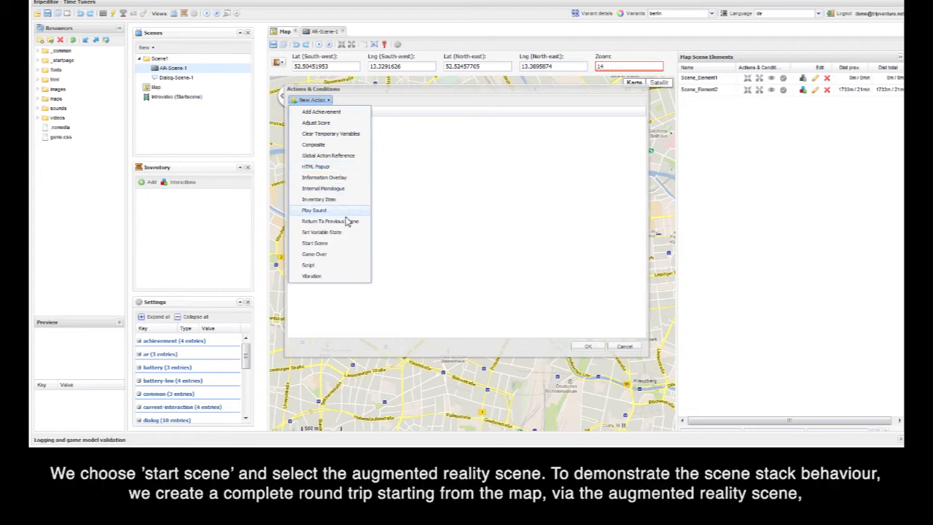
pyautogui.click(335, 244)
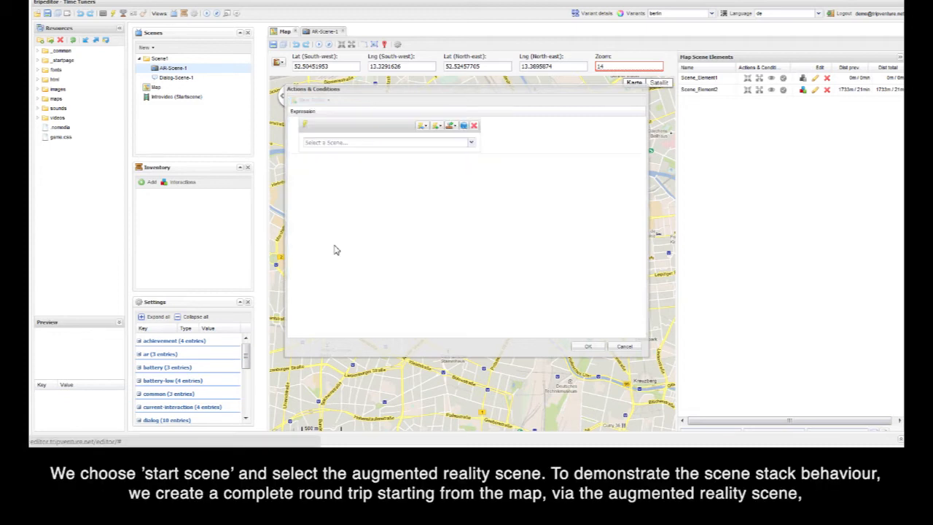
pyautogui.click(429, 144)
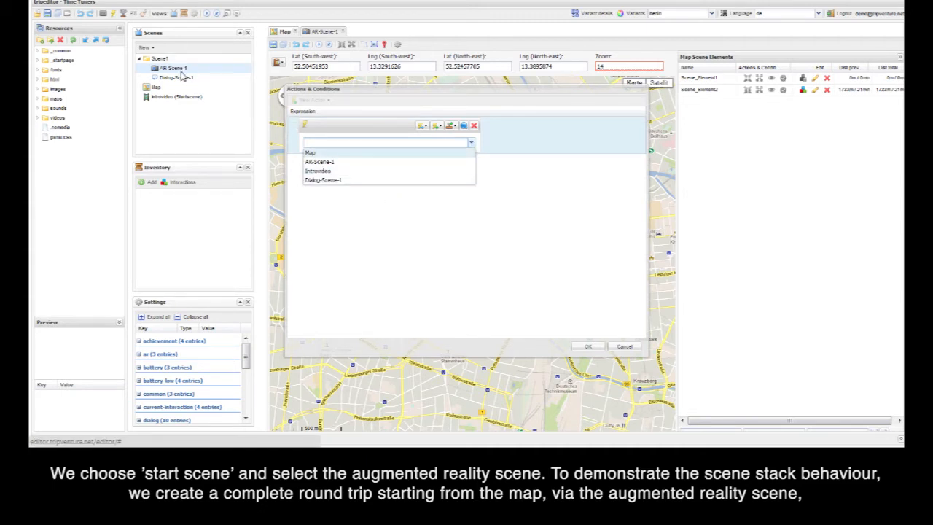
pyautogui.click(340, 164)
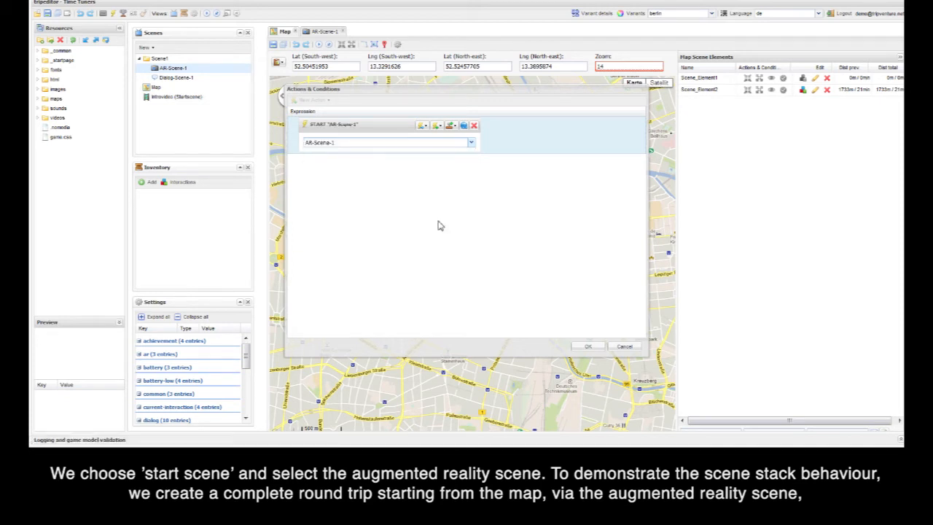
pyautogui.click(594, 347)
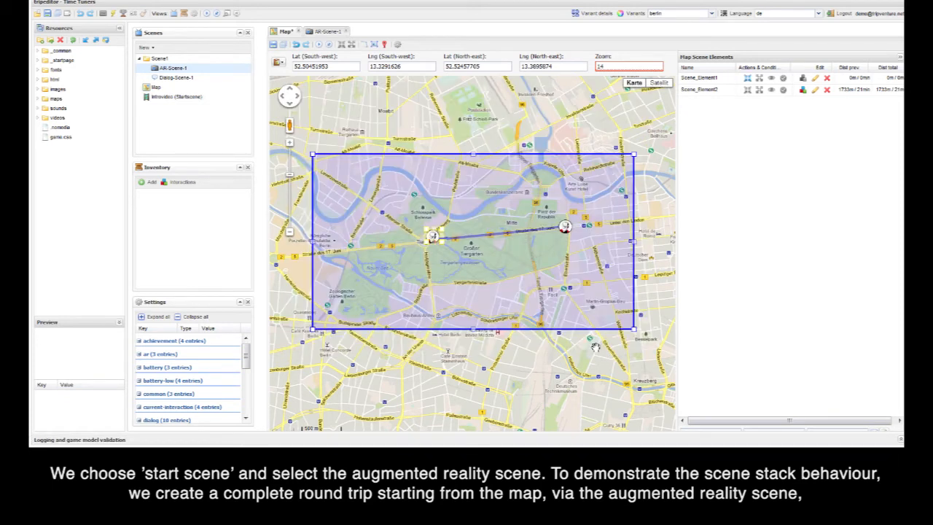
pyautogui.click(273, 45)
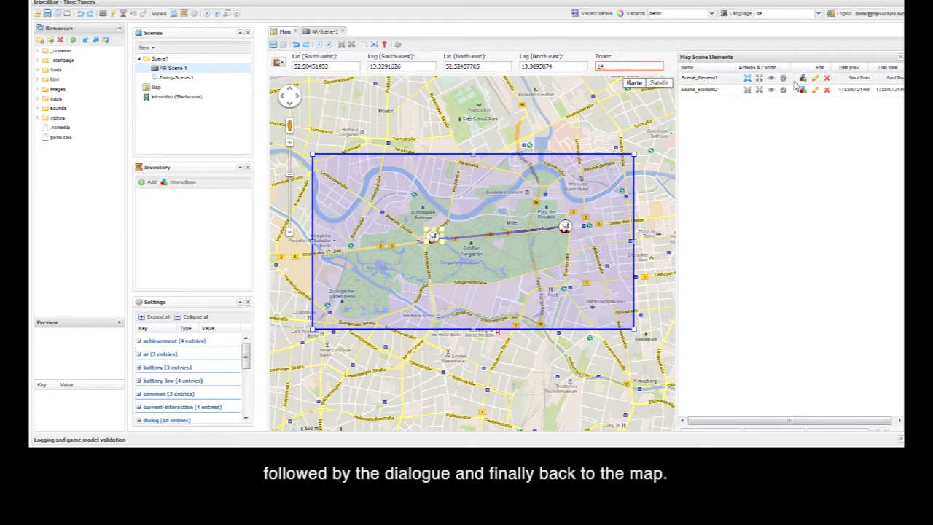
# Step: Review the on-enter action of Scene_Element1 and leave it without edits
pyautogui.doubleClick(717, 82)
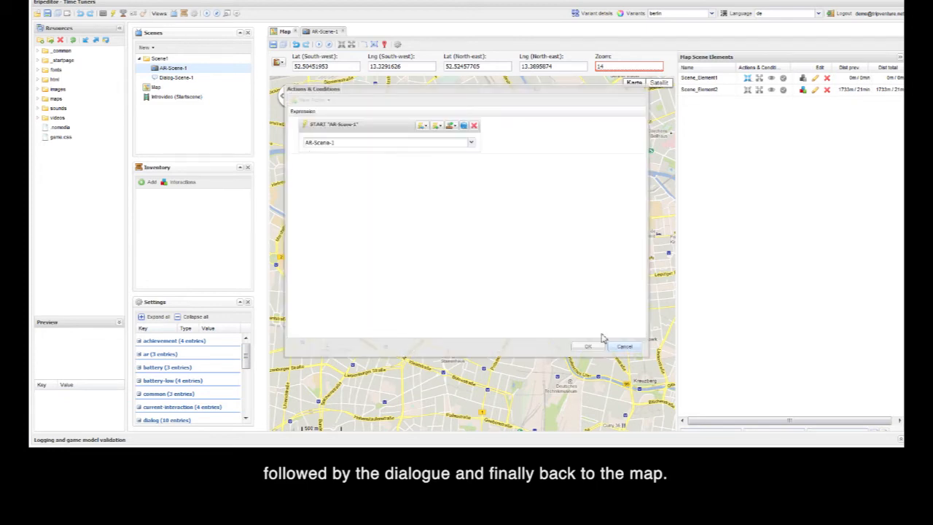
pyautogui.click(624, 347)
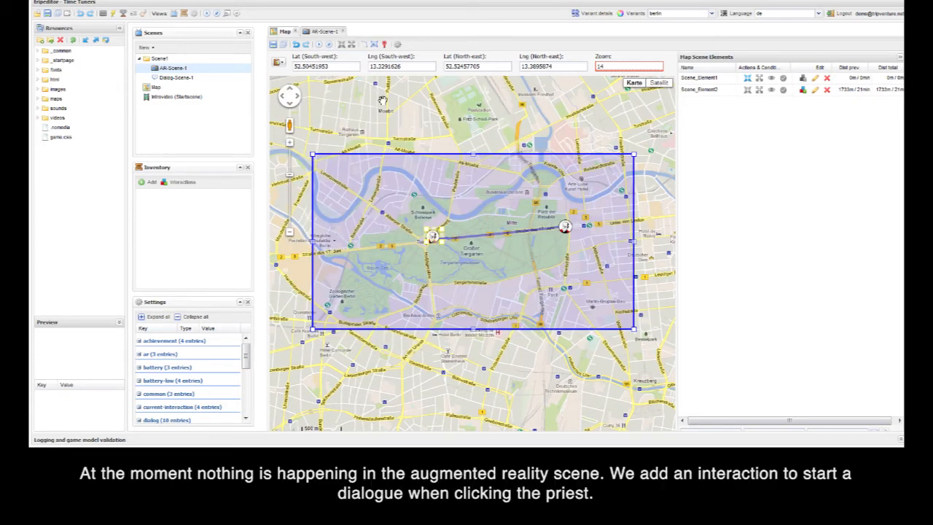
# Step: Switch to AR-Scene-1 and examine the Priest element's interactions and the action they trigger
pyautogui.click(318, 34)
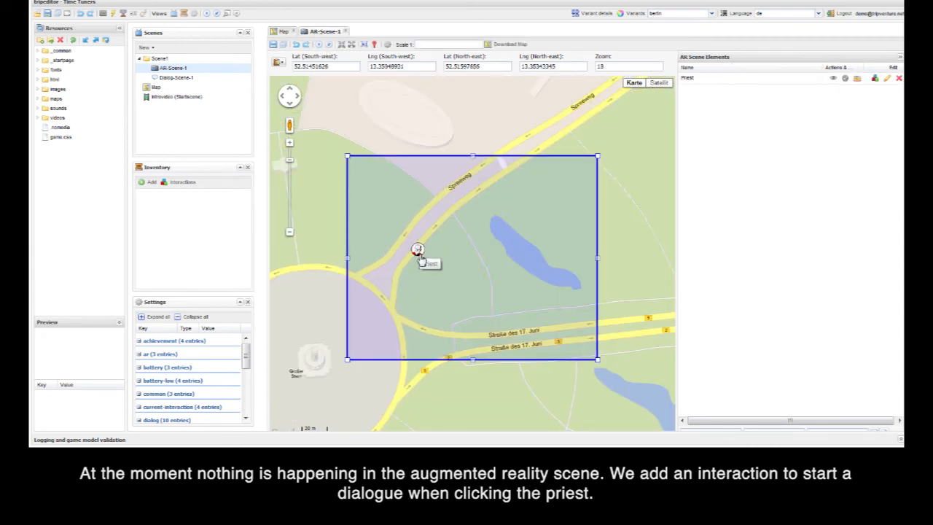
pyautogui.click(874, 80)
pyautogui.click(292, 110)
pyautogui.click(300, 119)
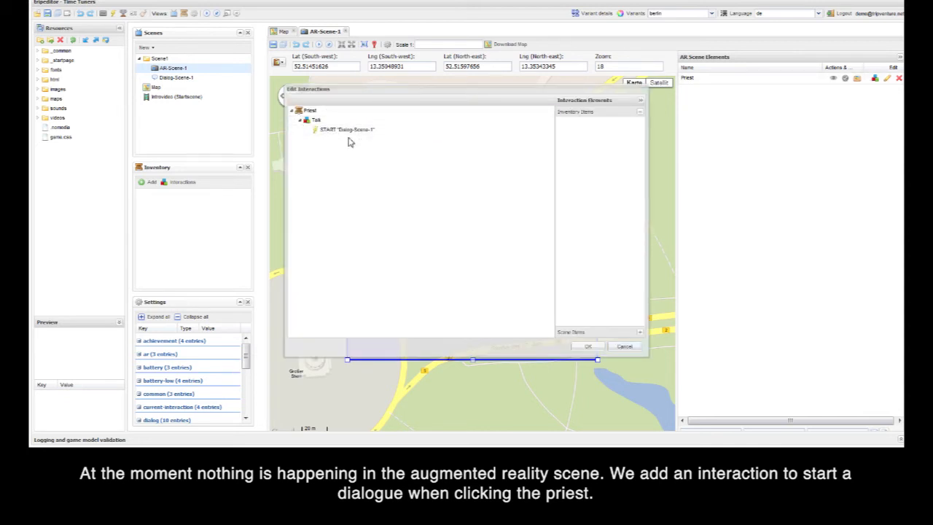
pyautogui.click(623, 345)
# Step: Examine the action on the "to the map" answer in Dialog-Scene-1, including its previous-scene skip, and leave it without edits
pyautogui.doubleClick(176, 78)
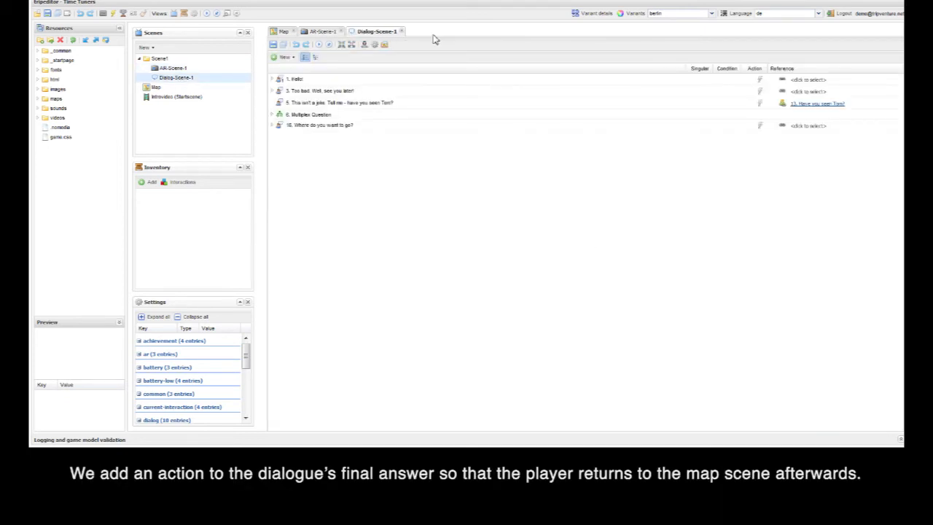
pyautogui.click(273, 79)
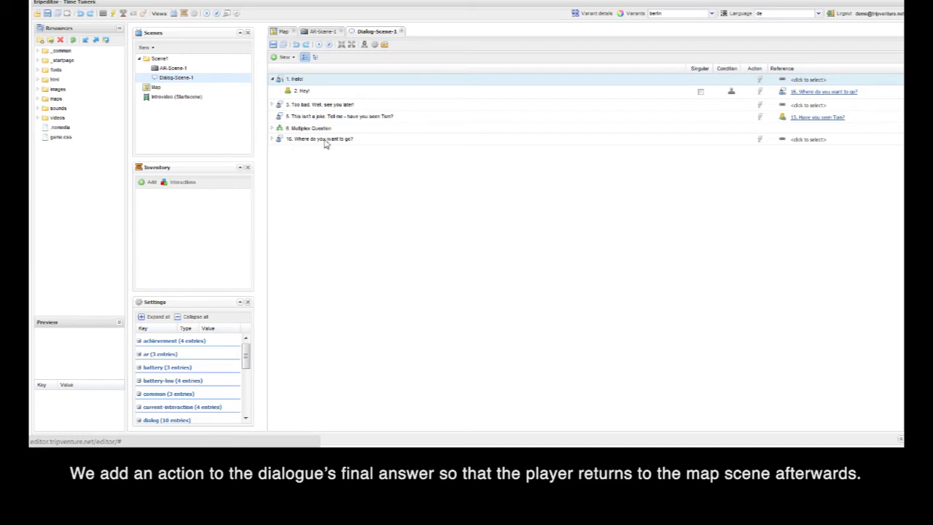
pyautogui.click(273, 139)
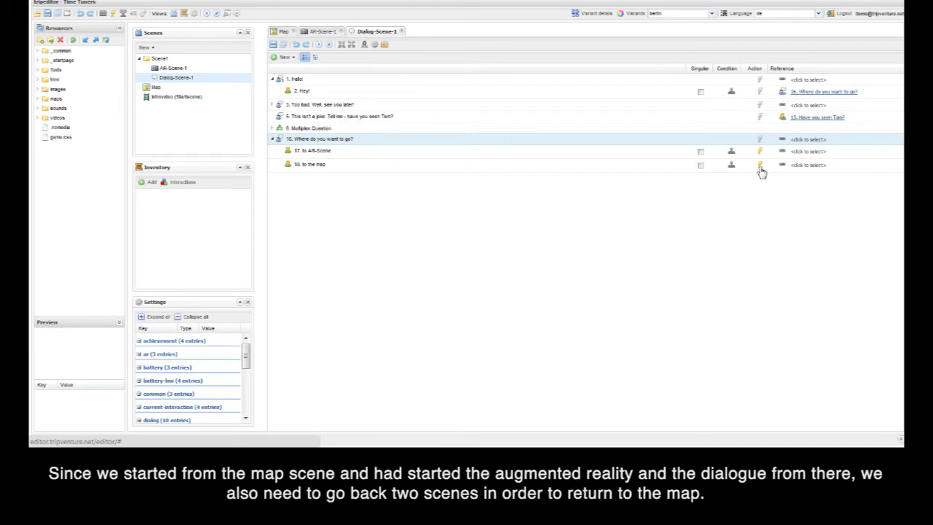
pyautogui.click(759, 166)
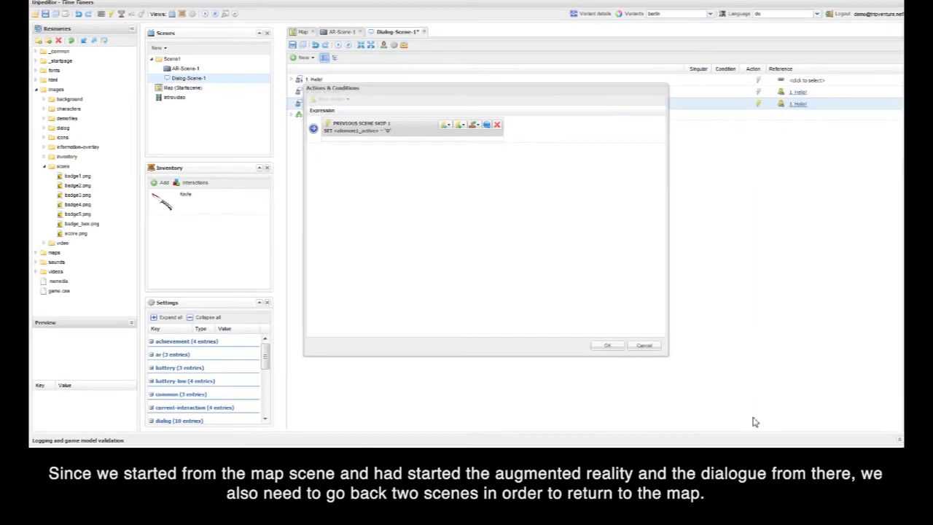
pyautogui.click(313, 129)
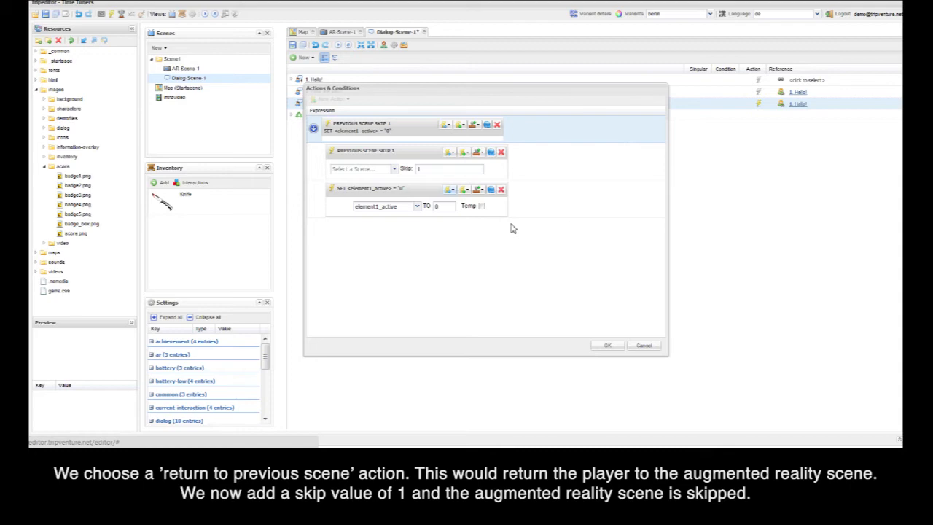
pyautogui.click(657, 349)
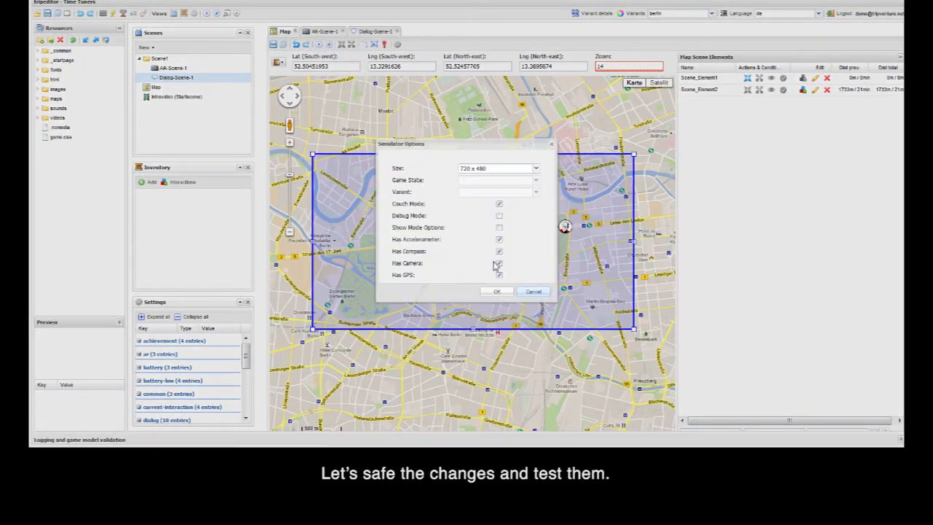
# Step: Simulate the map scene with sounds off, enter AR-Scene-1 through the first scene element, and raise the accelerometer pitch
pyautogui.click(499, 291)
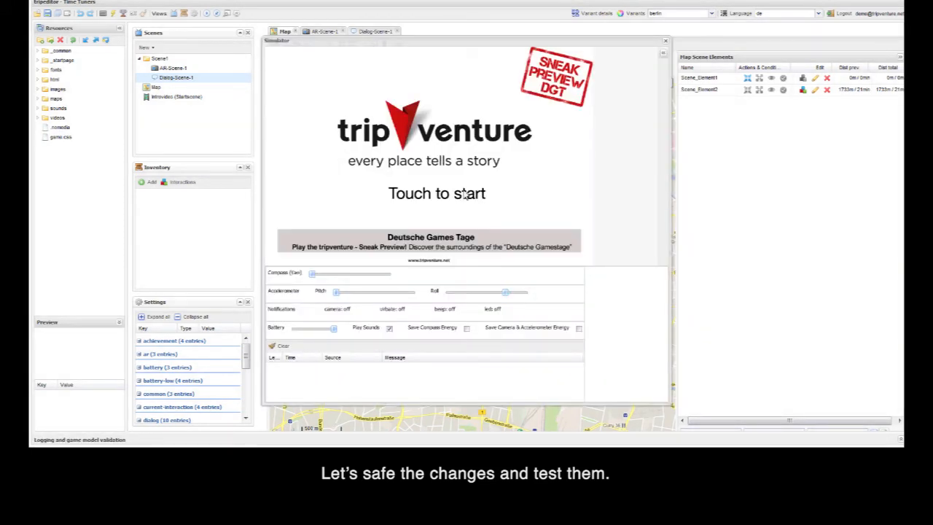
pyautogui.click(389, 328)
pyautogui.moveTo(529, 66); pyautogui.dragTo(459, 114)
pyautogui.click(476, 102)
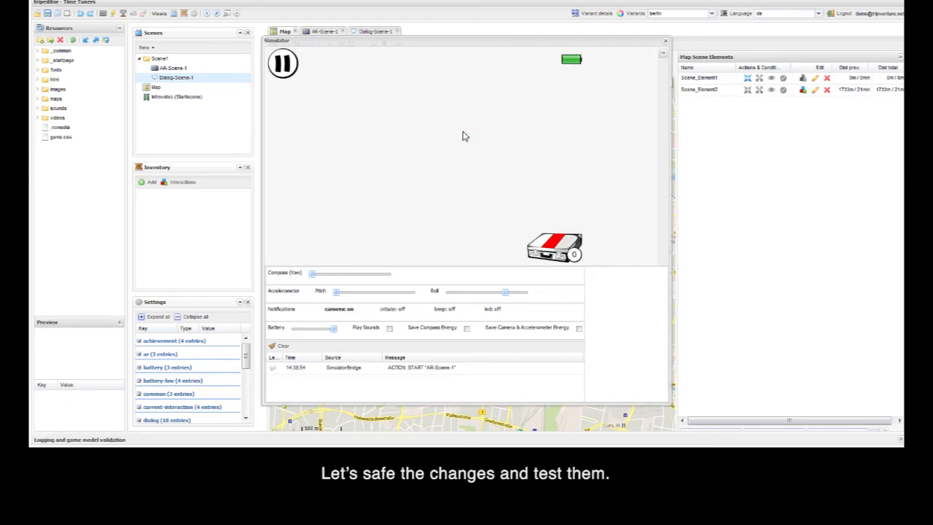
pyautogui.moveTo(336, 292); pyautogui.dragTo(391, 293)
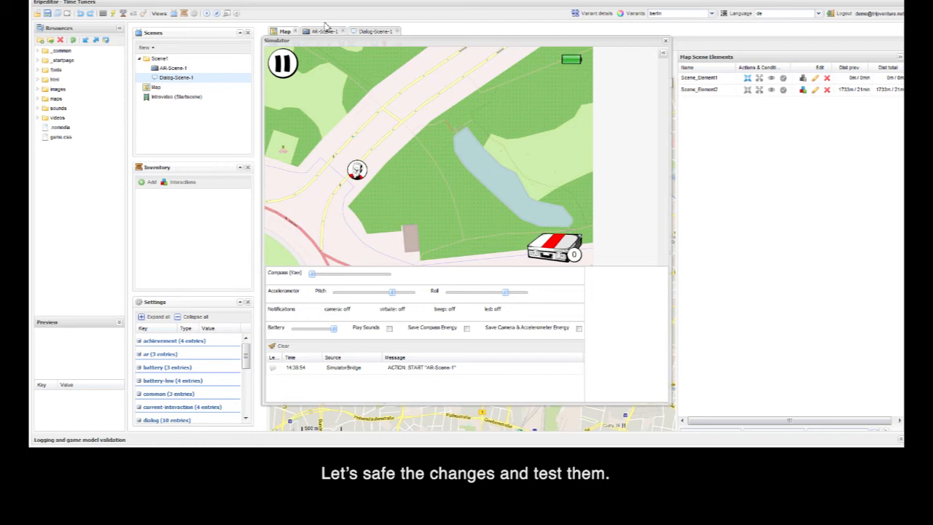
# Step: Talk to the priest in the simulator, answering "Hey!" and "to the map", and close the simulator back on the map scene
pyautogui.click(361, 167)
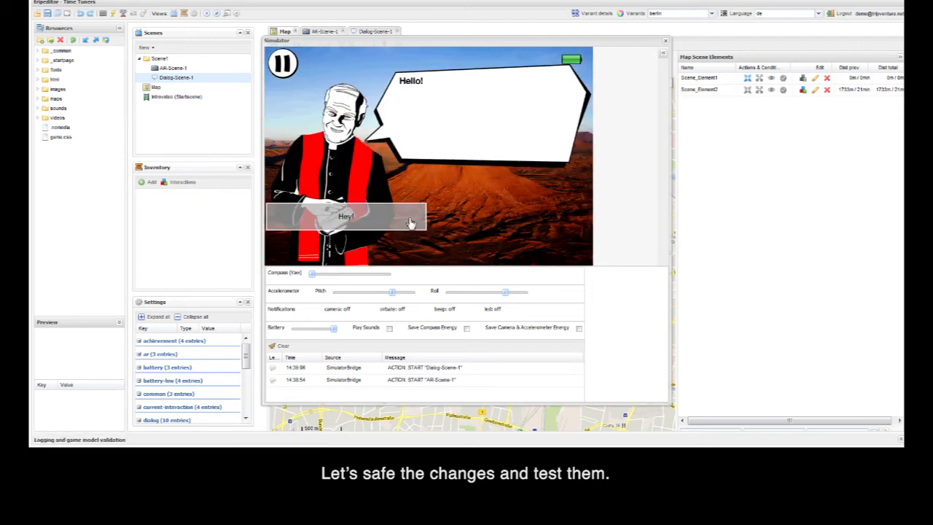
pyautogui.click(345, 217)
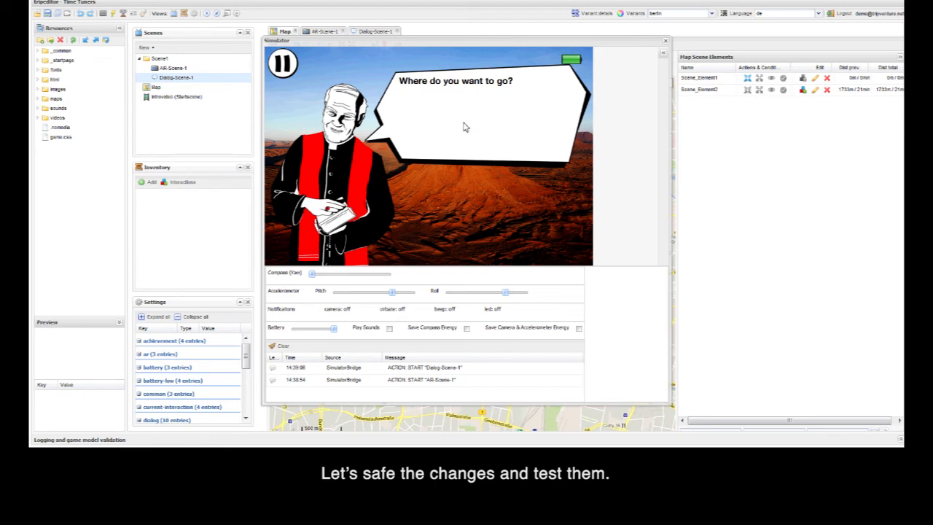
pyautogui.click(492, 218)
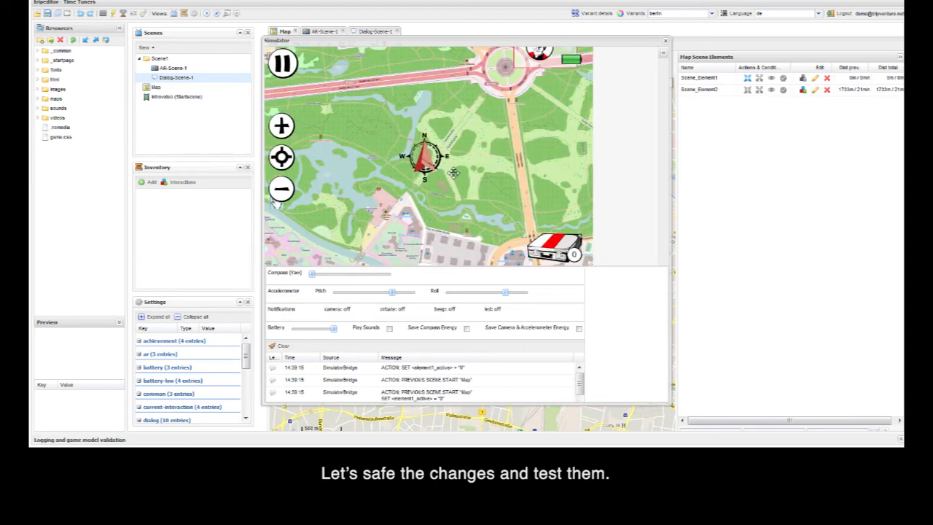
pyautogui.click(665, 41)
# Step: Give Scene_Element1 a Variable State active condition of IF NOT element1_active = 0, and save the map scene
pyautogui.moveTo(649, 251); pyautogui.dragTo(632, 204)
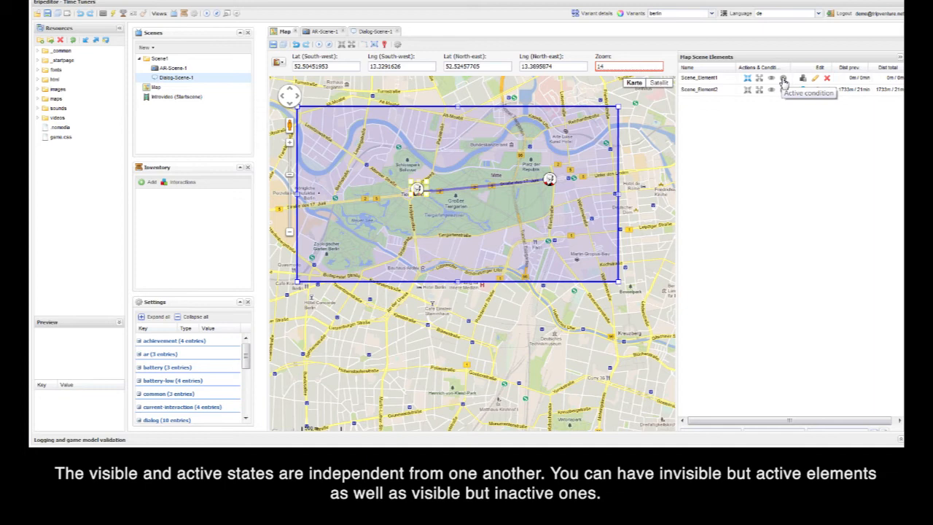
pyautogui.click(783, 78)
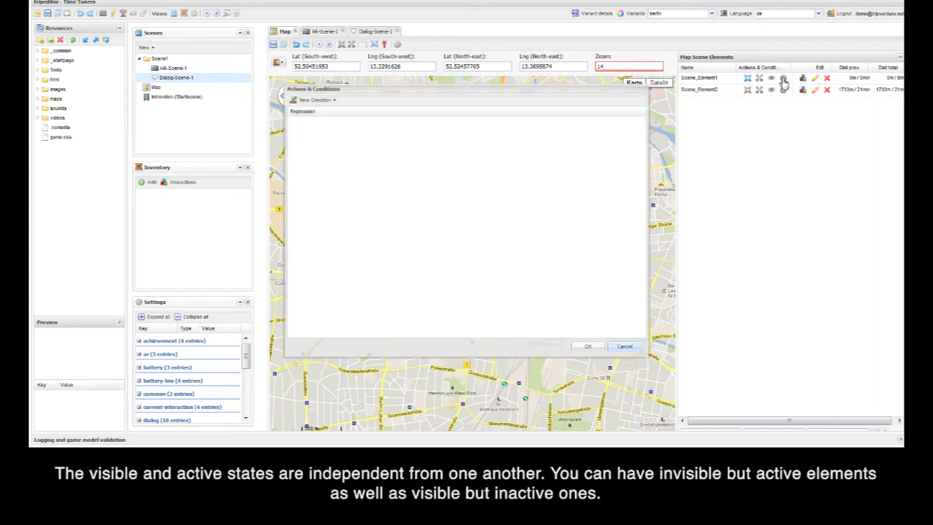
pyautogui.click(335, 106)
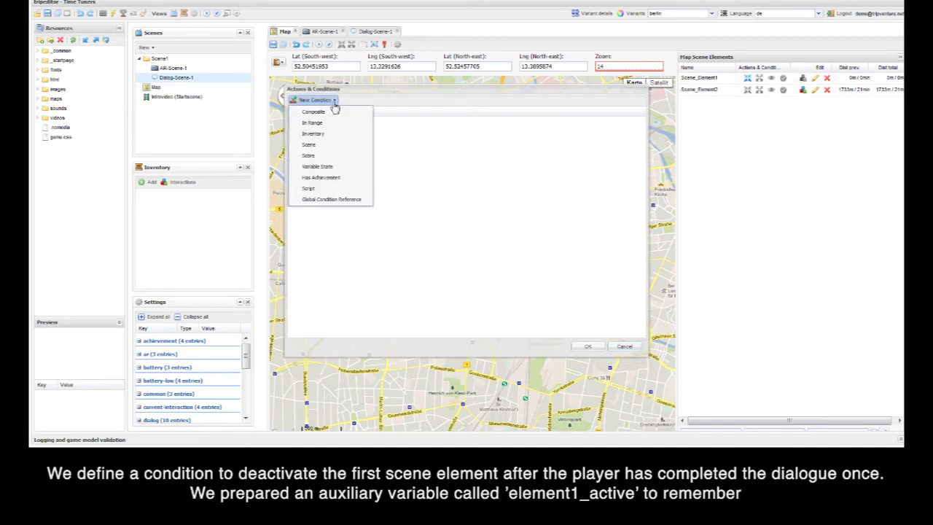
pyautogui.click(354, 172)
pyautogui.click(335, 143)
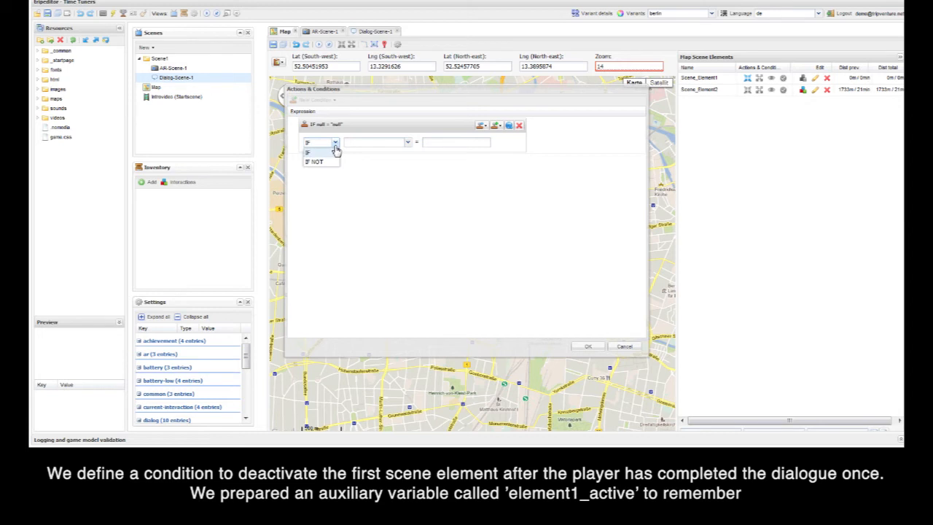
pyautogui.click(331, 161)
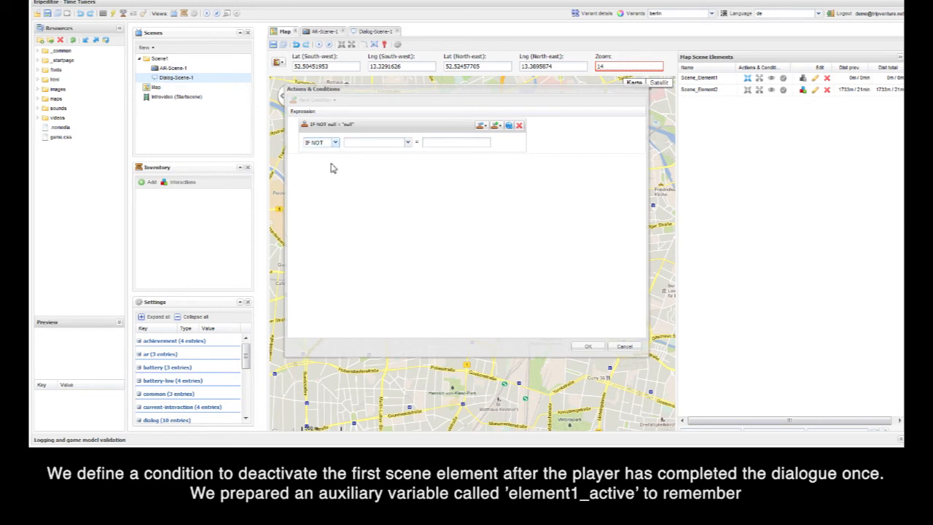
pyautogui.click(407, 143)
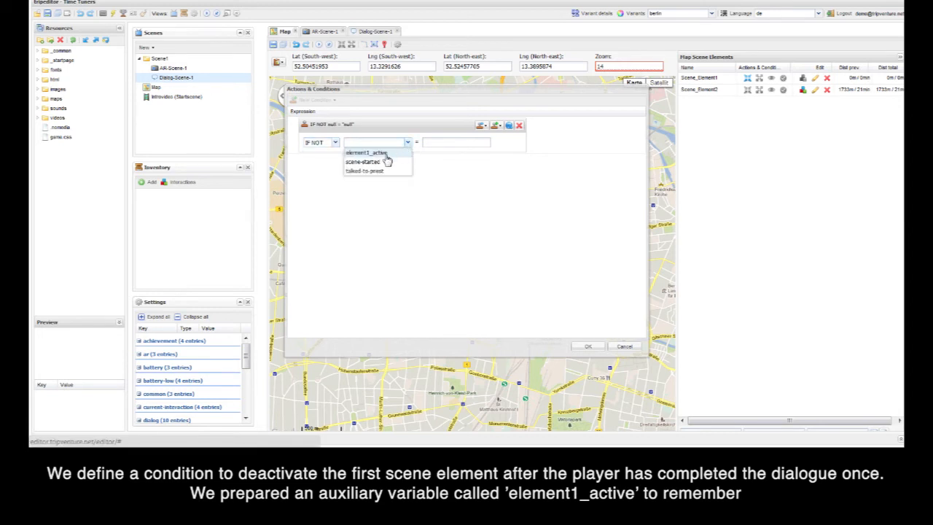
pyautogui.click(385, 154)
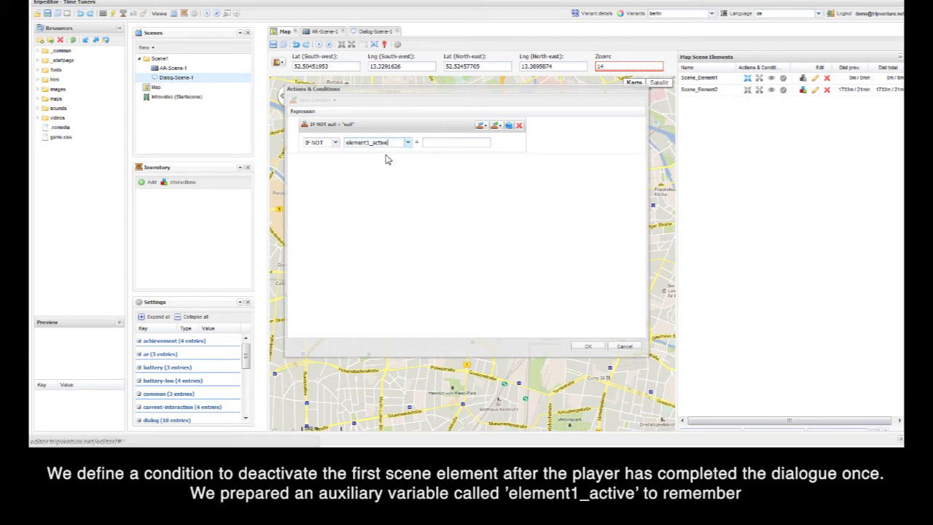
pyautogui.click(432, 142)
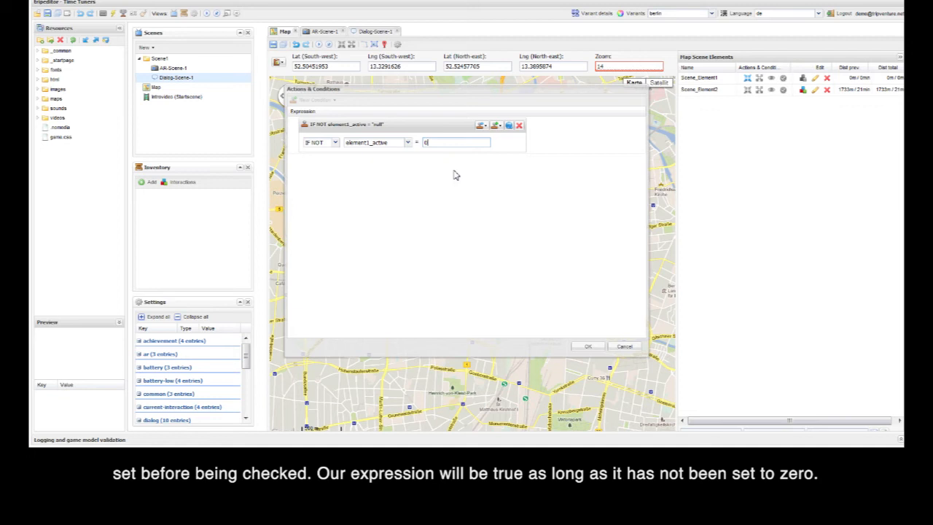
pyautogui.click(588, 346)
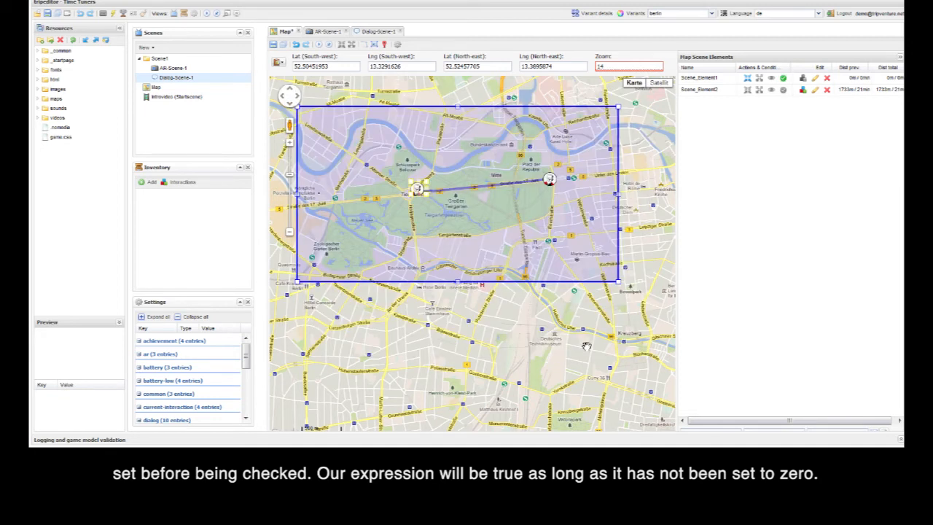
pyautogui.click(273, 45)
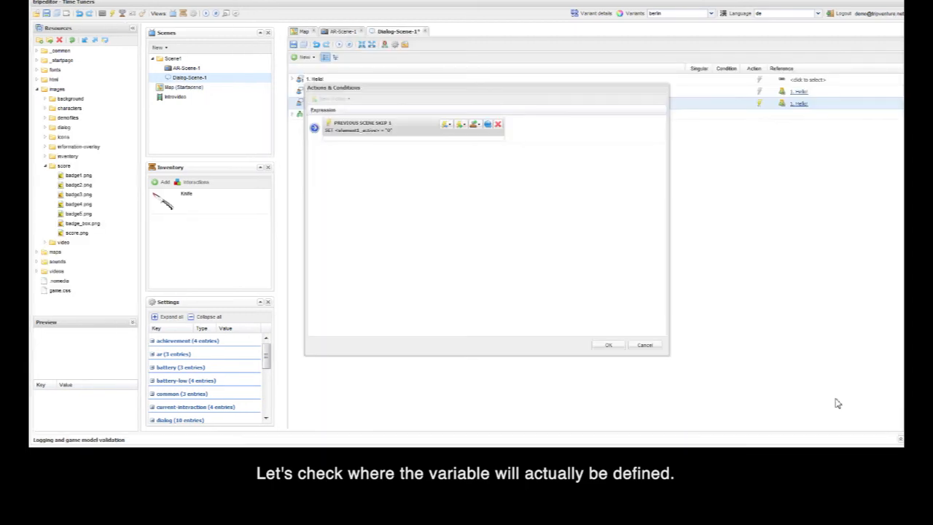
# Step: Review the dialogue action in Dialog-Scene-1 that sets the element1_active variable, and leave it without edits
pyautogui.click(314, 128)
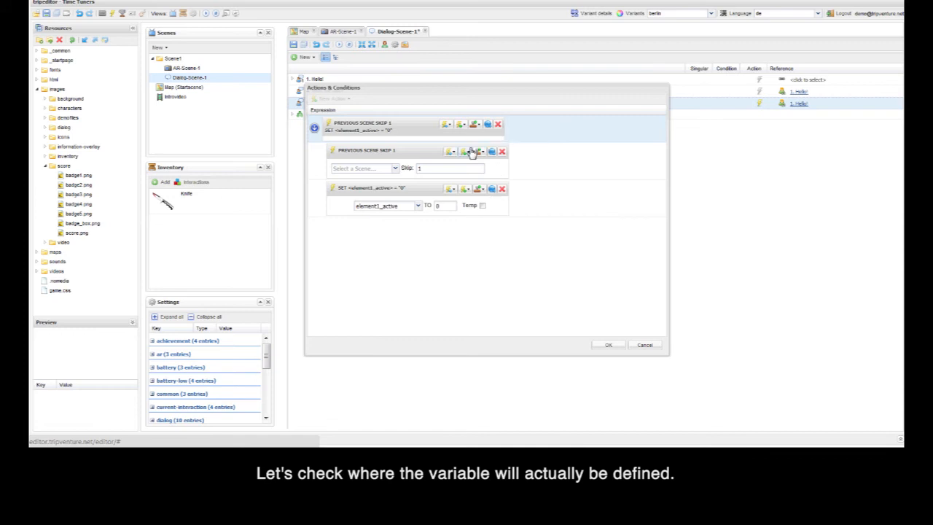
pyautogui.click(461, 124)
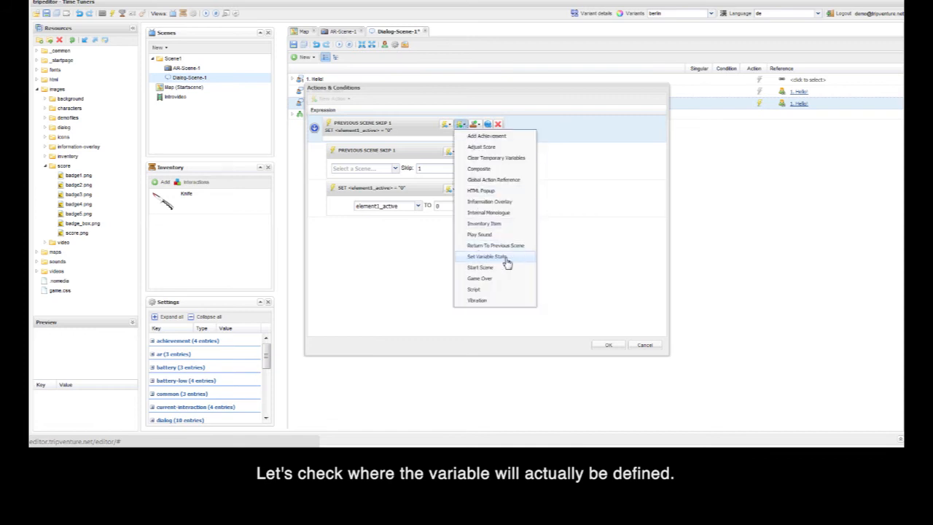
pyautogui.click(406, 228)
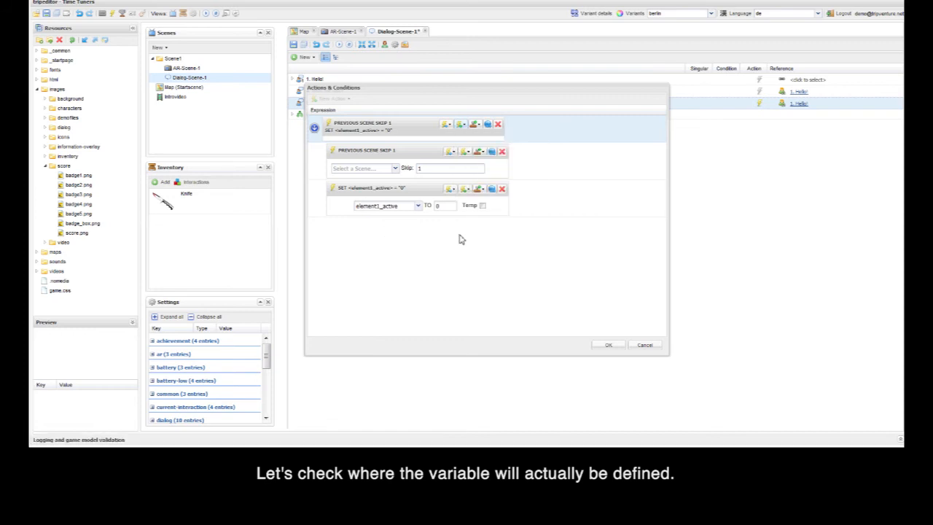
pyautogui.click(644, 345)
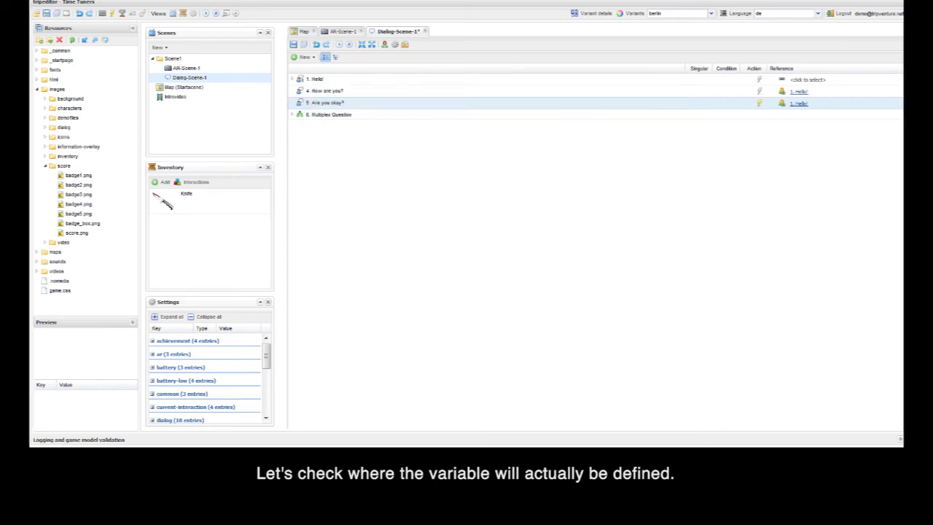
# Step: Simulate the map scene again and play from the first element through the priest's dialogue, answering "Hey!" and returning to the map
pyautogui.click(302, 32)
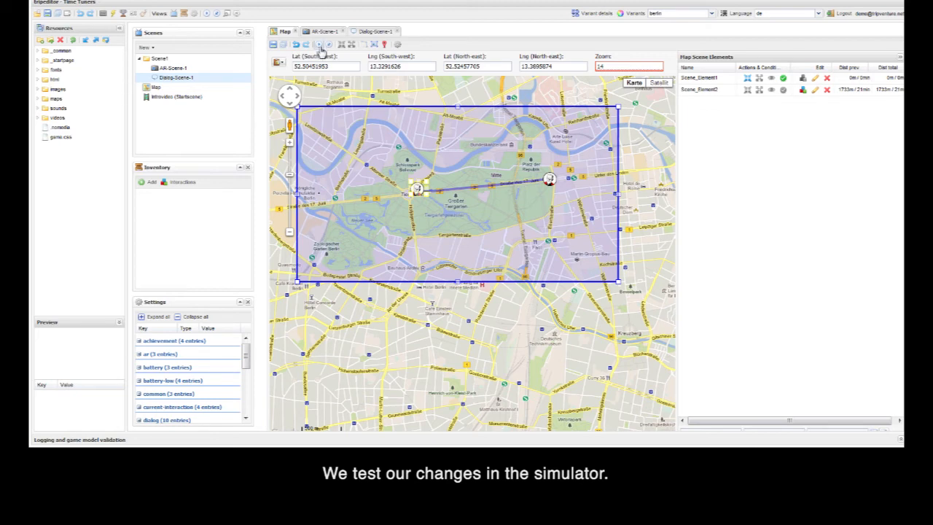
pyautogui.click(318, 45)
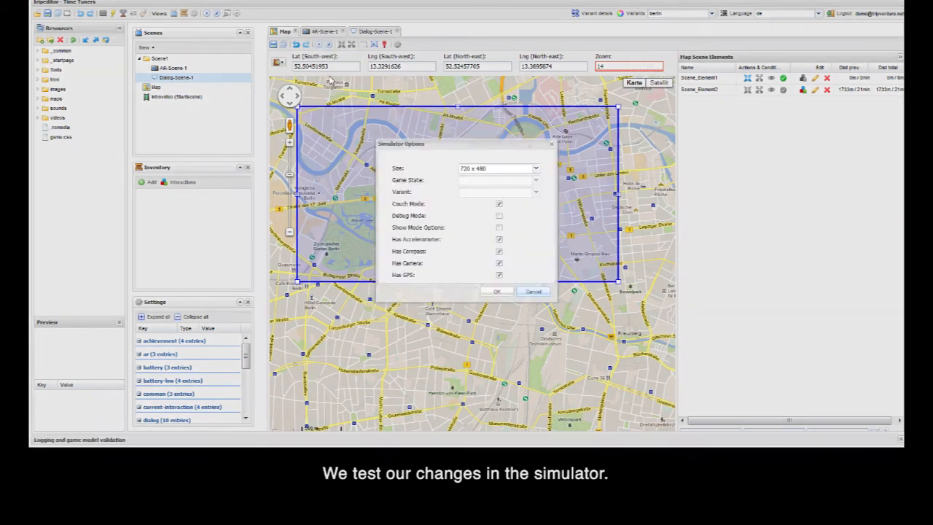
pyautogui.click(496, 295)
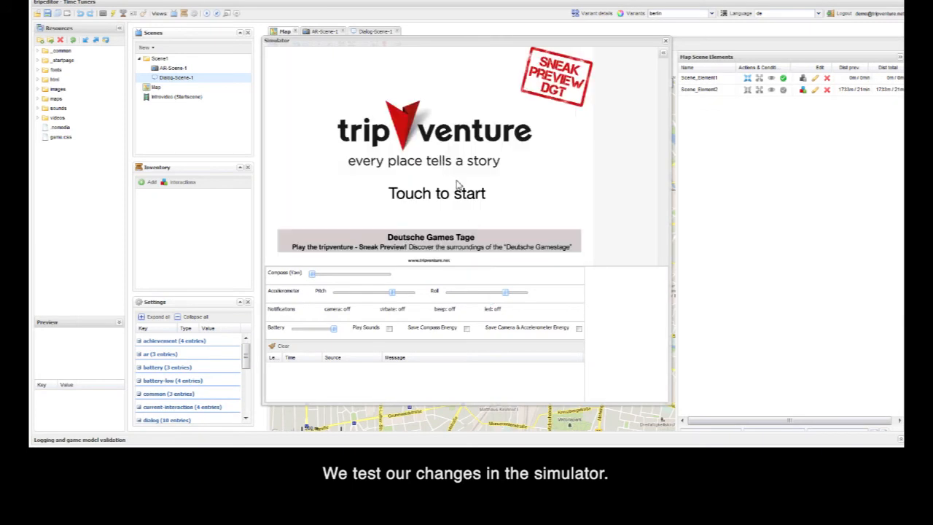
pyautogui.click(458, 185)
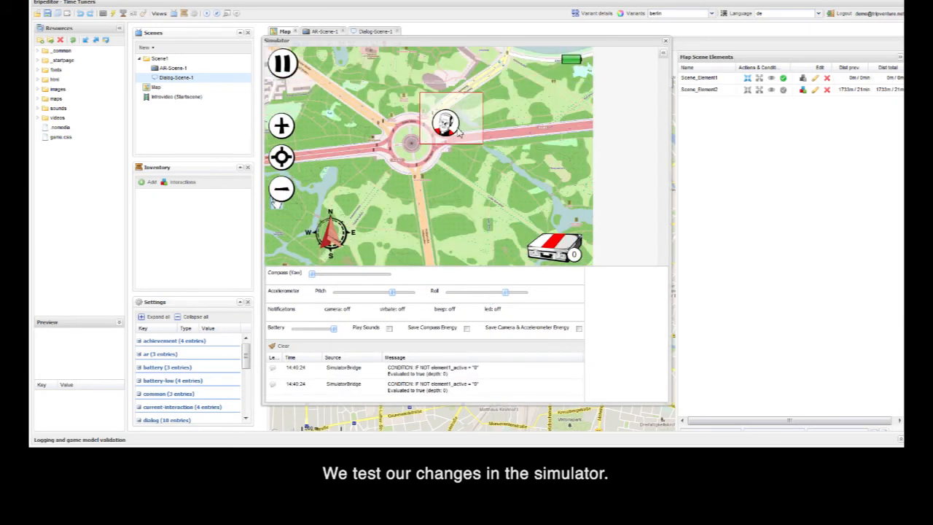
pyautogui.click(450, 125)
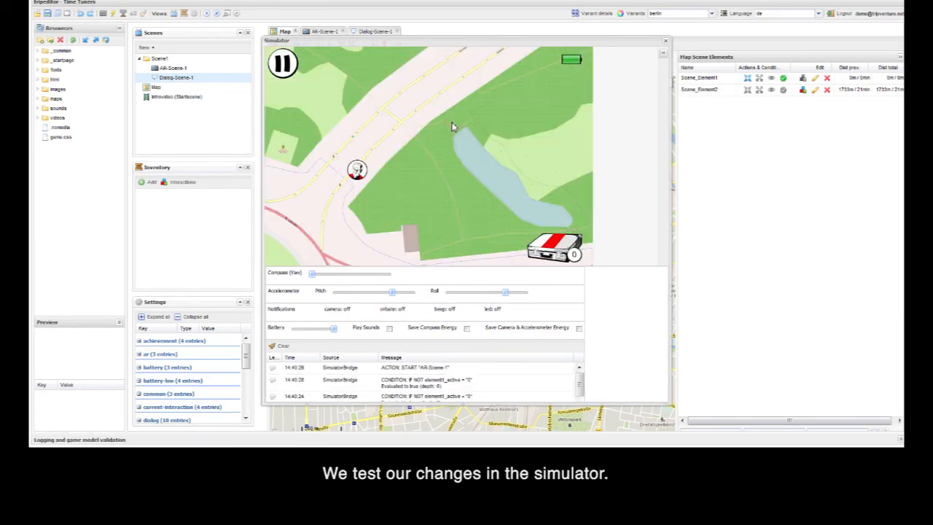
pyautogui.click(357, 169)
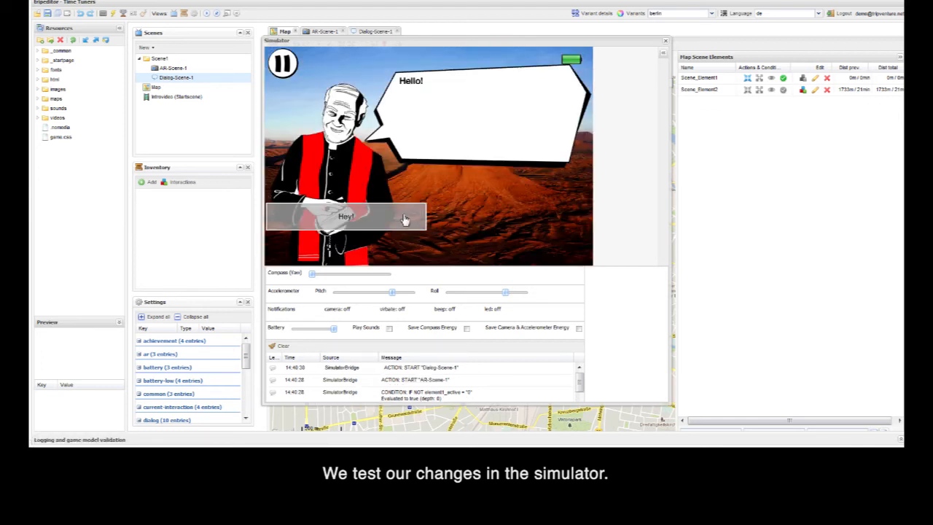
pyautogui.click(403, 219)
pyautogui.click(485, 225)
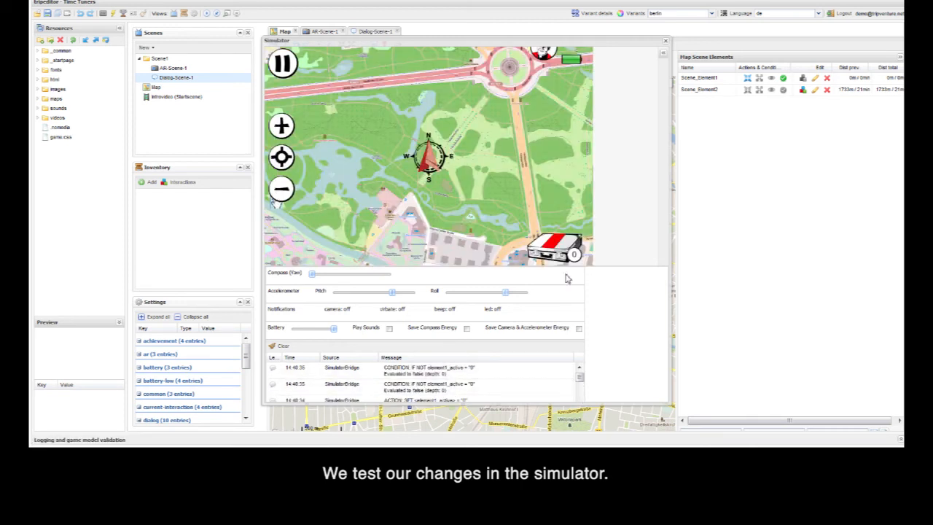
# Step: Move the player onto the first scene element on the simulator map to test whether it still triggers after the dialogue
pyautogui.moveTo(556, 161); pyautogui.dragTo(433, 219)
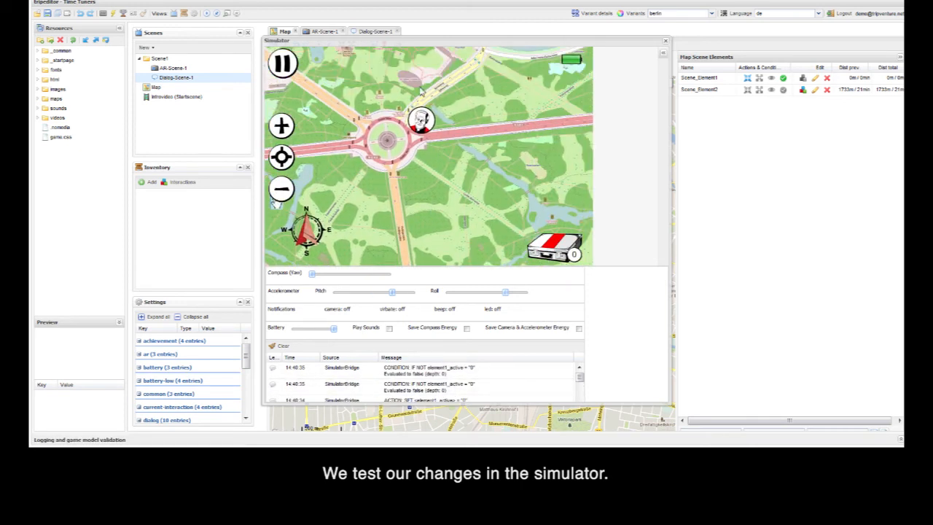
pyautogui.click(430, 124)
pyautogui.click(416, 115)
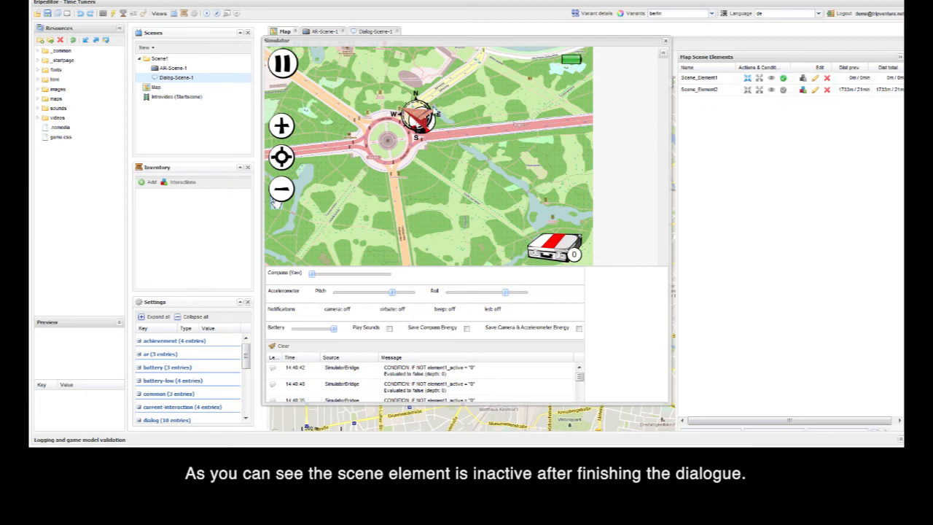
# Step: Close the simulator and give Scene_Element2 a Variable State visible condition of IF element1_active = 0
pyautogui.click(666, 42)
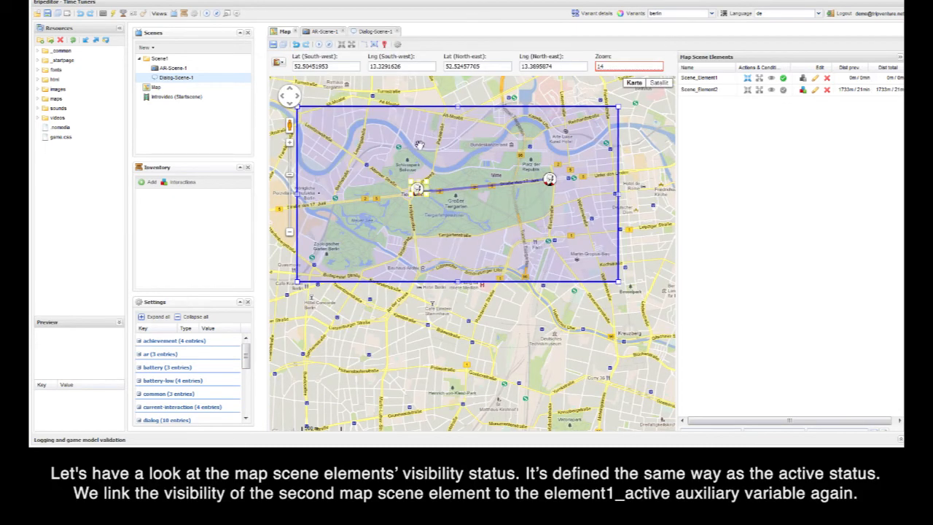
pyautogui.click(772, 91)
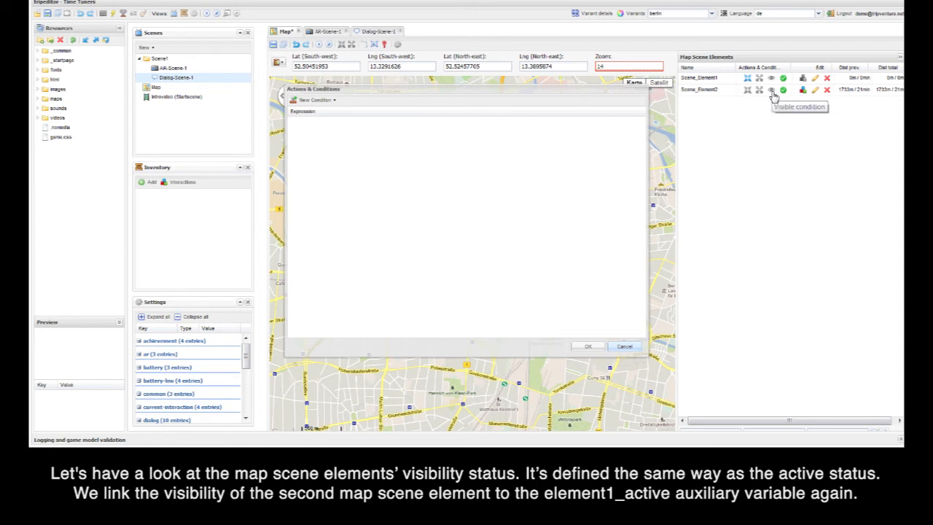
pyautogui.click(331, 100)
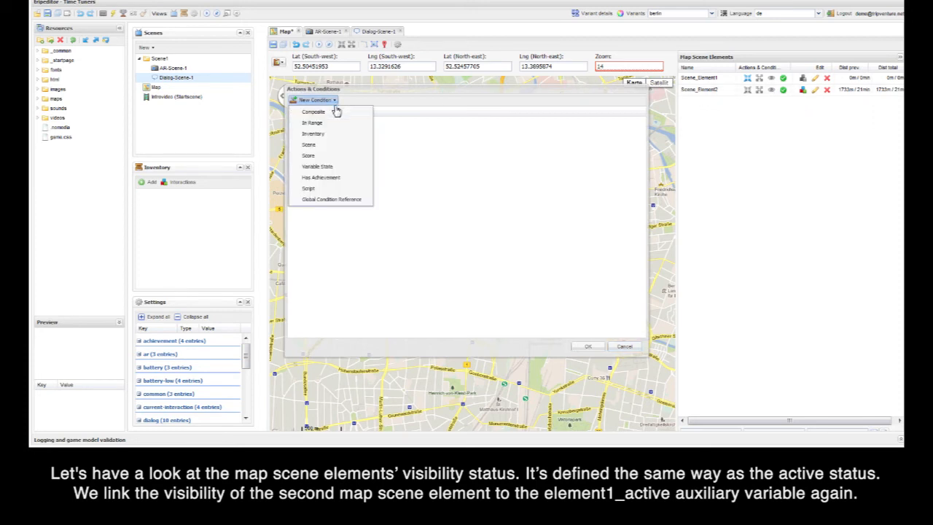
pyautogui.click(367, 172)
pyautogui.click(410, 144)
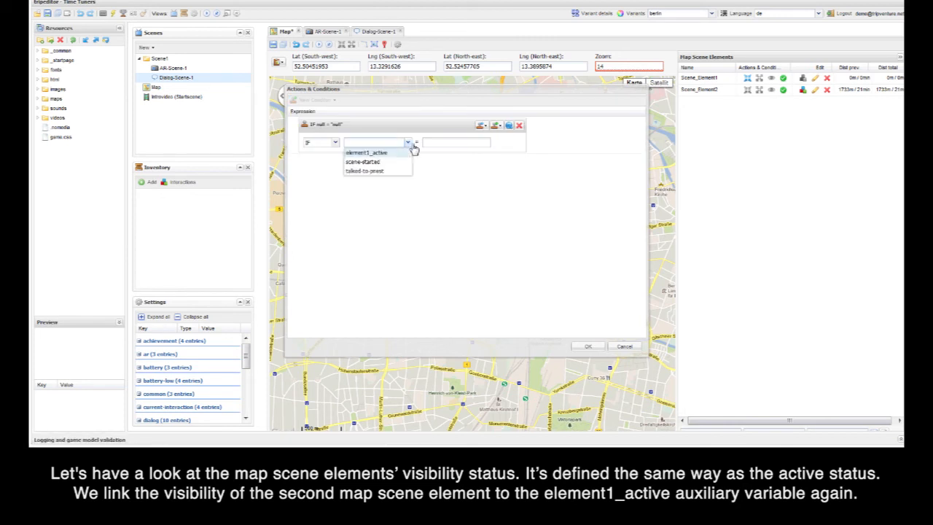
pyautogui.click(409, 153)
pyautogui.click(430, 145)
pyautogui.write('0')
pyautogui.click(590, 347)
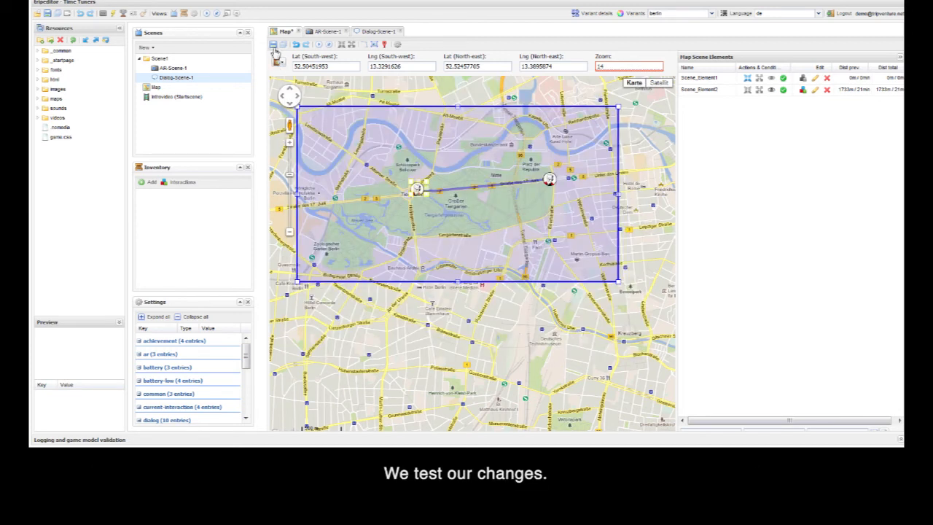
# Step: Simulate the map scene in couch mode and check the map for the second scene element before playing the dialogue
pyautogui.click(319, 45)
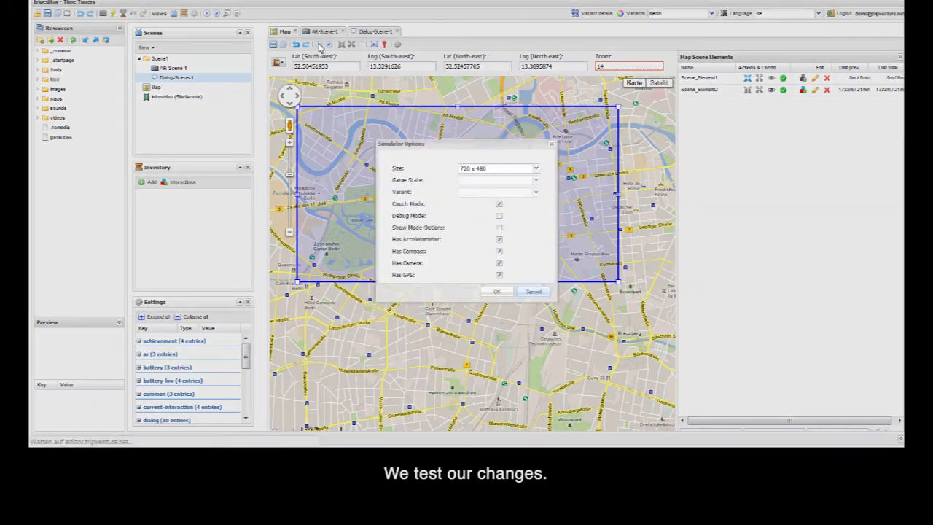
pyautogui.click(497, 292)
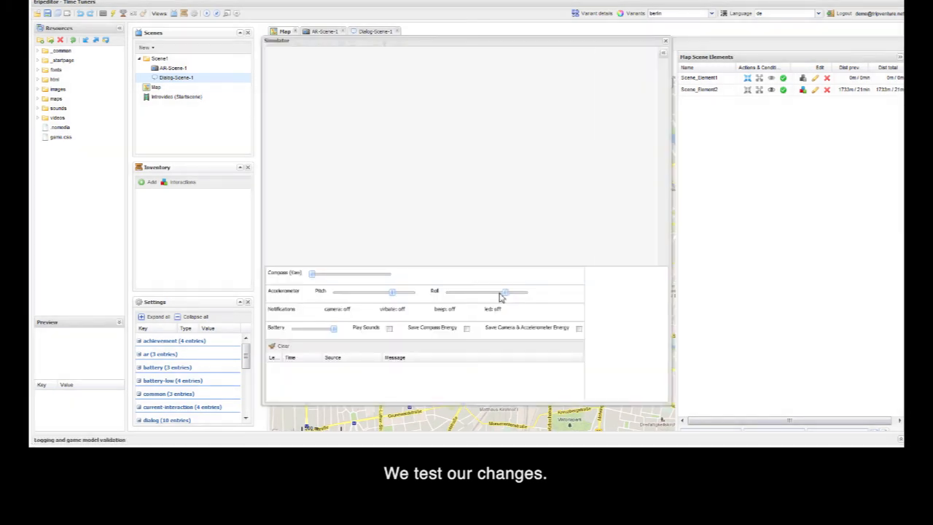
pyautogui.click(536, 161)
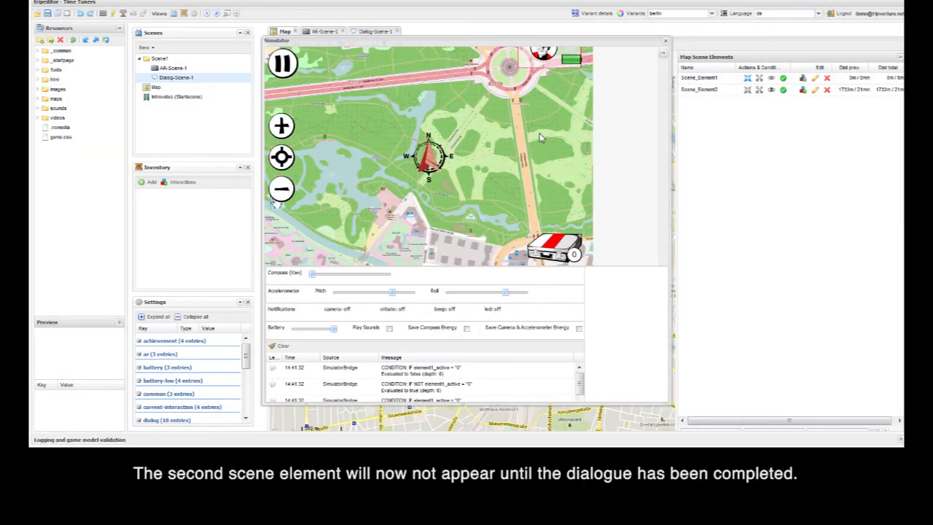
pyautogui.scroll(-1, 541, 138)
pyautogui.moveTo(554, 141); pyautogui.dragTo(418, 179)
pyautogui.moveTo(582, 162); pyautogui.dragTo(460, 167)
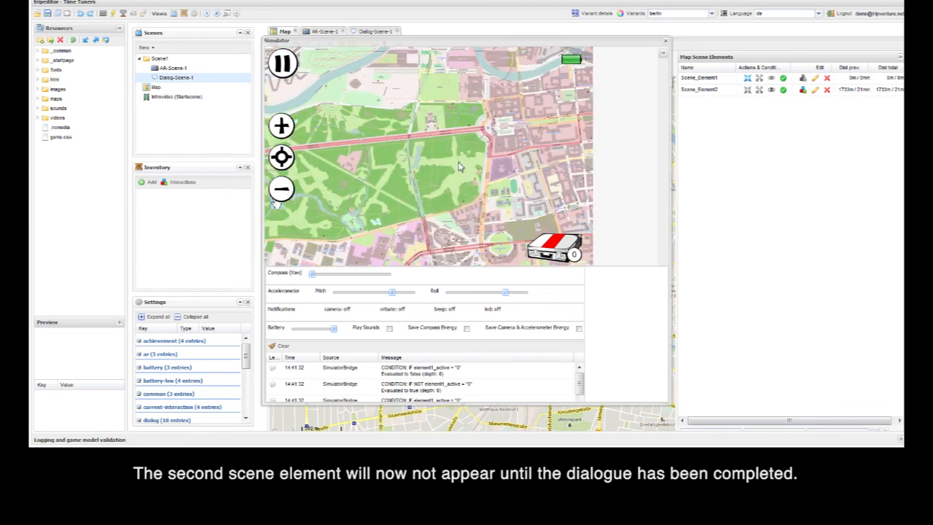
pyautogui.moveTo(342, 195); pyautogui.dragTo(567, 160)
# Step: Move the player to the first scene element, play through the priest's dialogue and choose "to the map"
pyautogui.click(412, 114)
pyautogui.moveTo(344, 239); pyautogui.dragTo(345, 191)
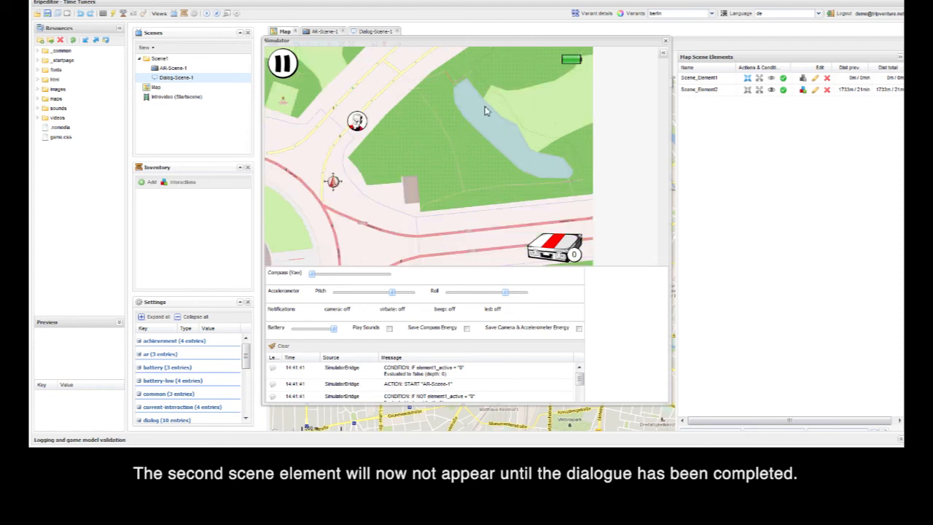
pyautogui.click(358, 122)
pyautogui.click(464, 133)
pyautogui.click(415, 222)
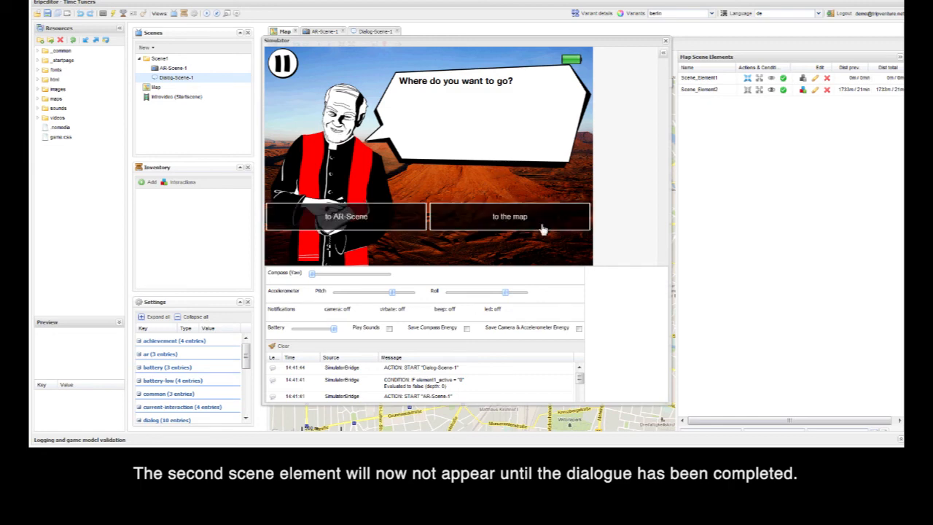
pyautogui.click(542, 229)
# Step: Find the second scene element on the simulator map, test its text message, and close the simulator
pyautogui.moveTo(540, 108); pyautogui.dragTo(381, 186)
pyautogui.moveTo(590, 166)
pyautogui.mouseDown()
pyautogui.moveTo(382, 169)
pyautogui.moveTo(496, 165)
pyautogui.mouseUp()
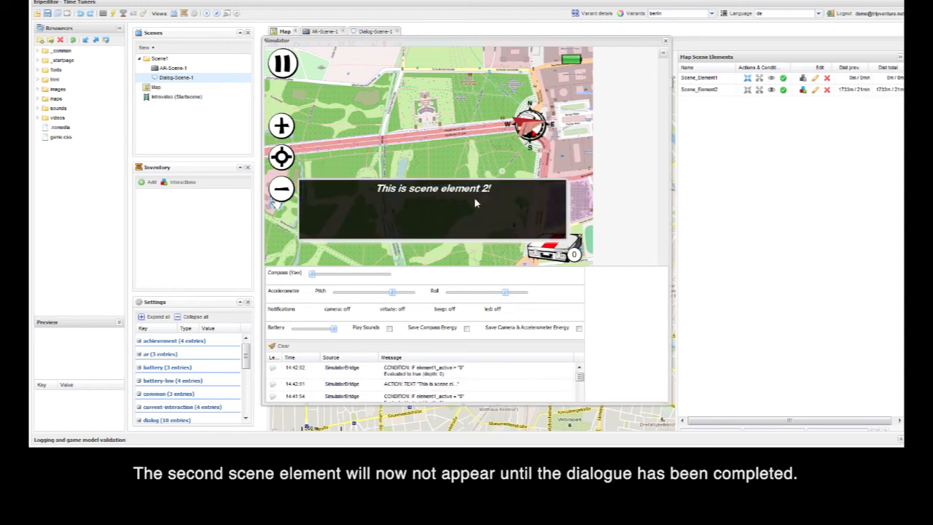
pyautogui.click(475, 200)
pyautogui.click(665, 40)
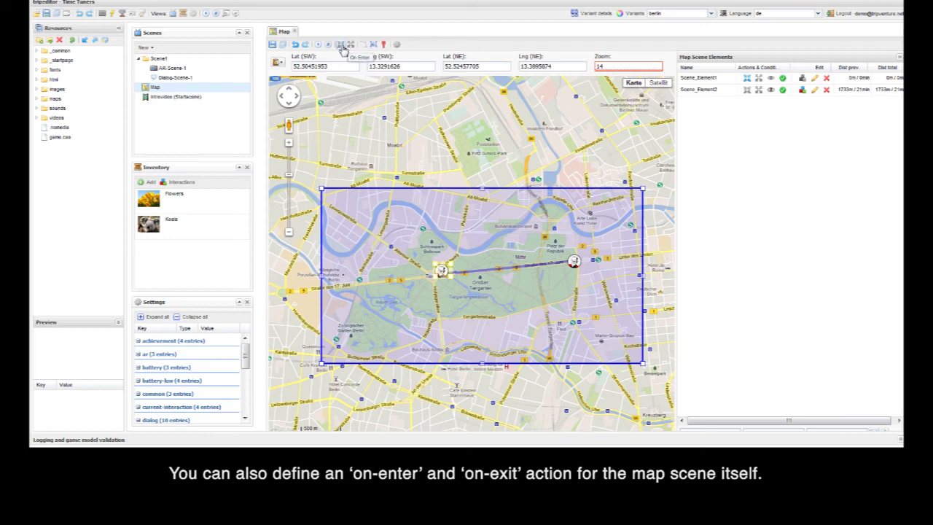
# Step: Add an Internal Monologue on-enter action to the map scene with the text "You entered the map!"
pyautogui.click(341, 46)
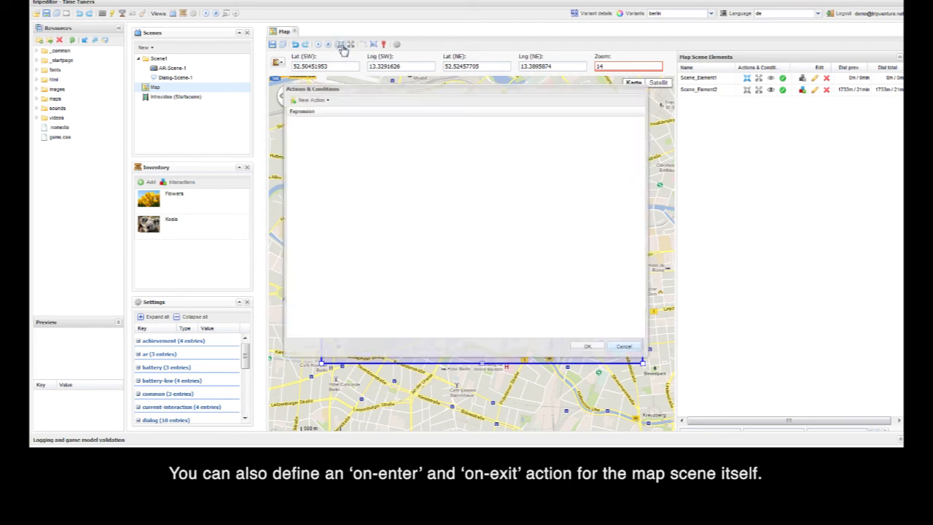
pyautogui.click(328, 101)
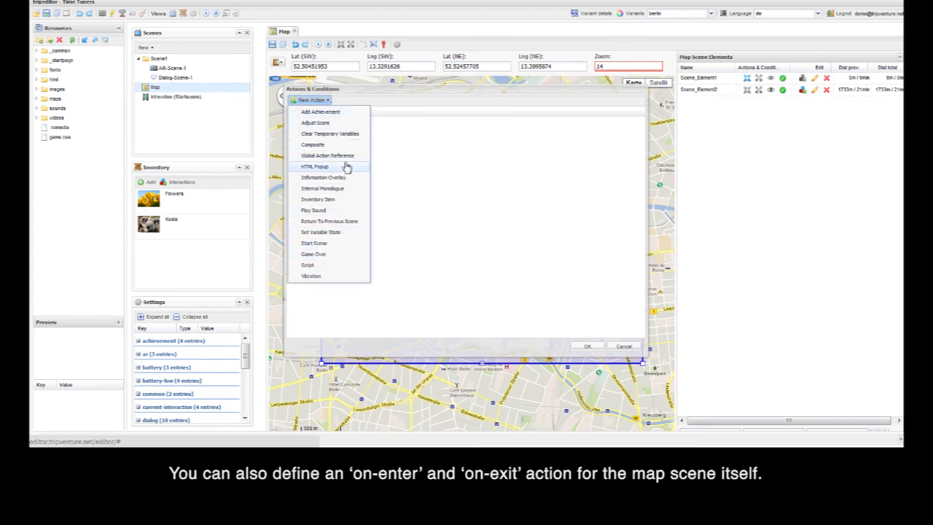
pyautogui.click(340, 191)
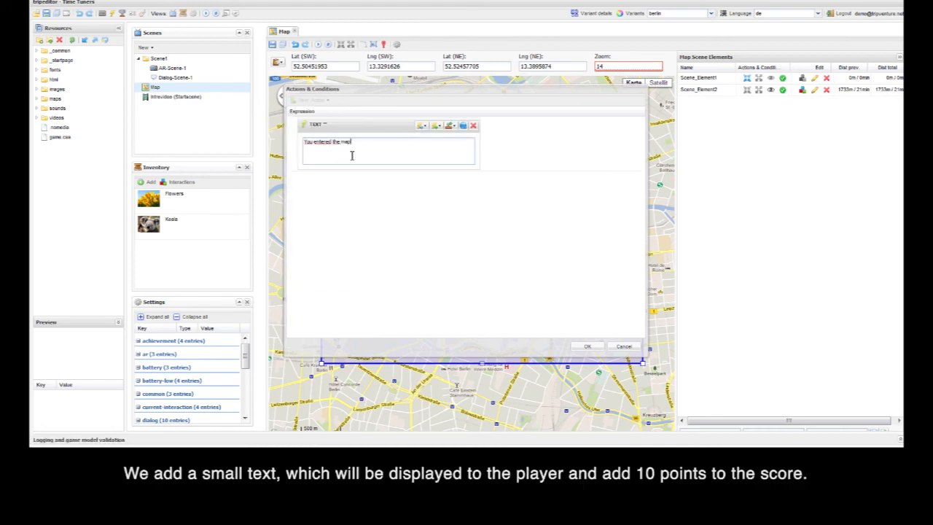
pyautogui.write('You entered the map!')
# Step: Append an Adjust Score action to the map's on-enter monologue that sets Score to 10, and accept the actions
pyautogui.click(437, 125)
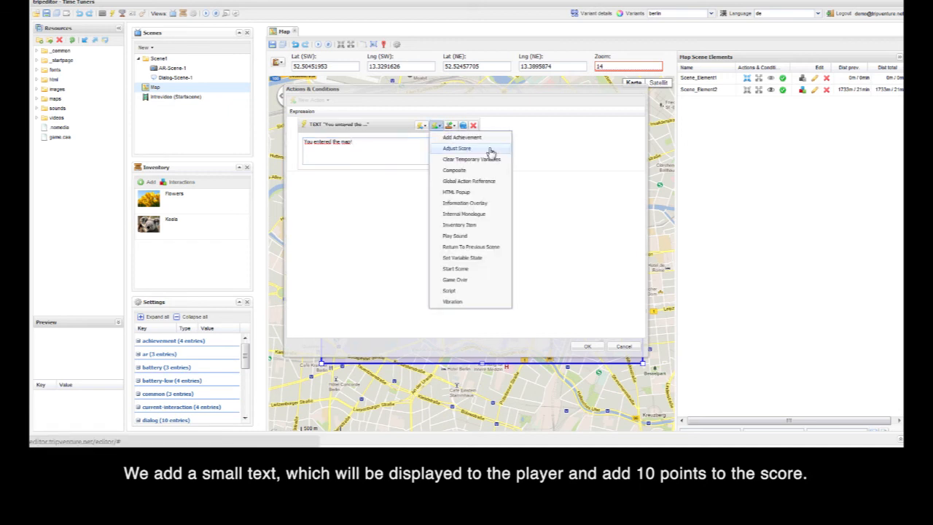
pyautogui.click(489, 151)
pyautogui.click(346, 224)
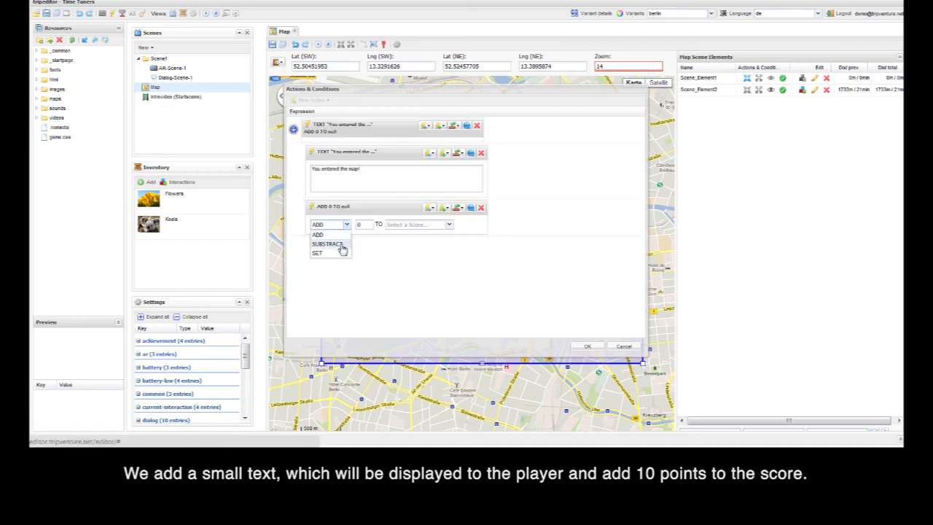
pyautogui.click(347, 253)
pyautogui.click(358, 225)
pyautogui.write('10')
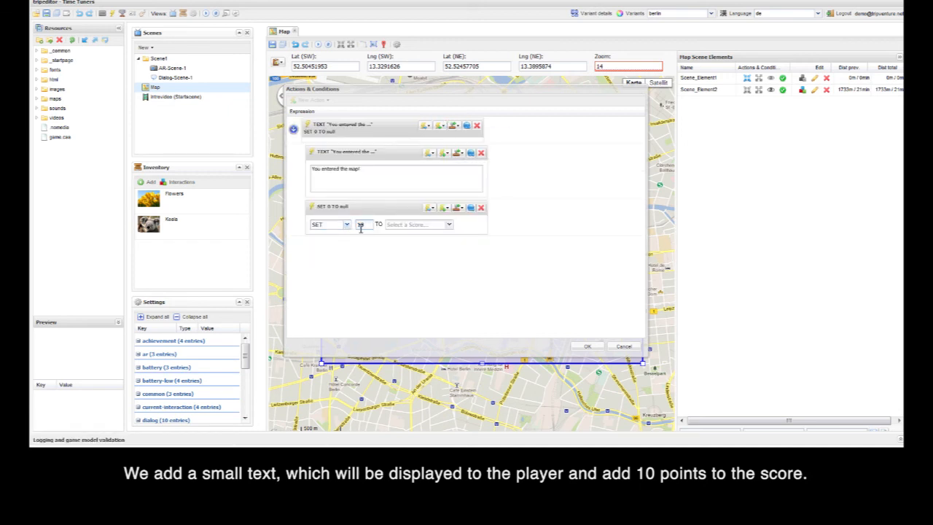
pyautogui.click(449, 225)
pyautogui.click(410, 241)
pyautogui.click(587, 347)
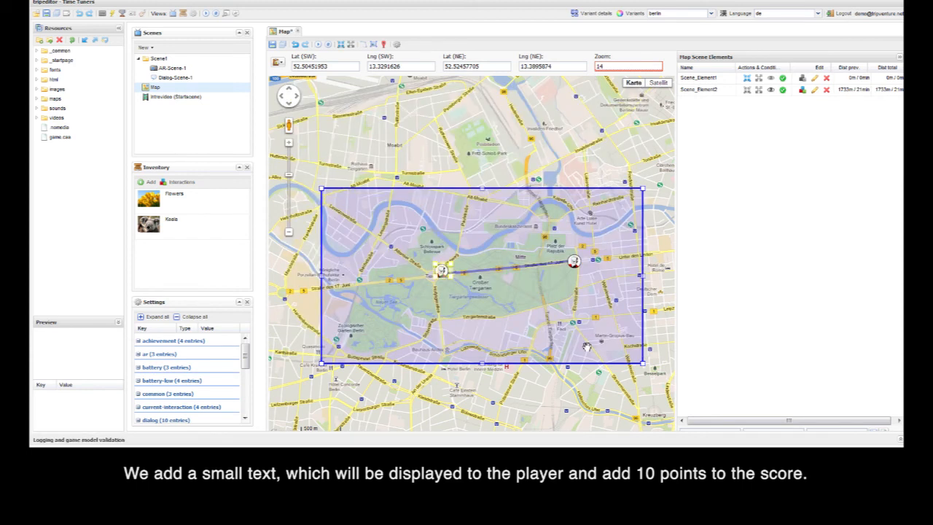
# Step: Add an Adjust Score on-exit action to the map scene that subtracts 1 from Score
pyautogui.click(350, 45)
pyautogui.click(328, 101)
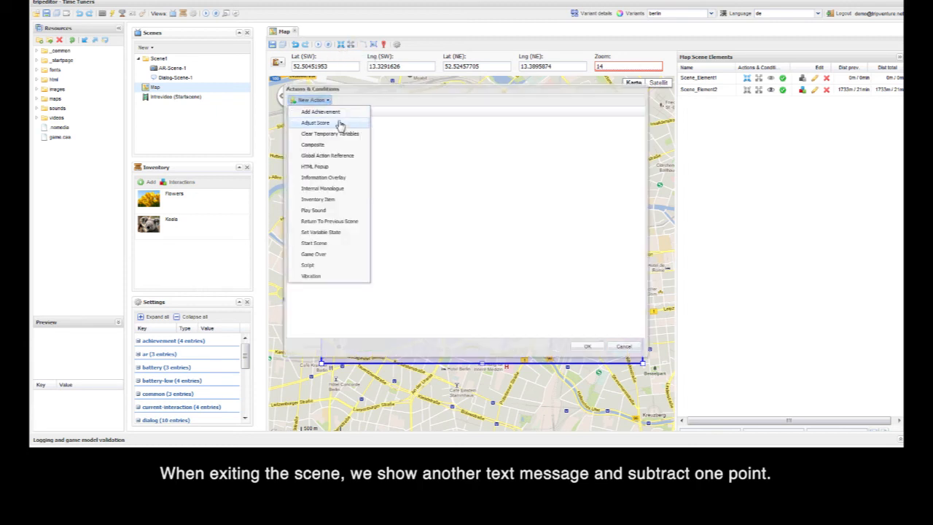
pyautogui.click(340, 123)
pyautogui.click(339, 142)
pyautogui.click(339, 157)
pyautogui.click(352, 143)
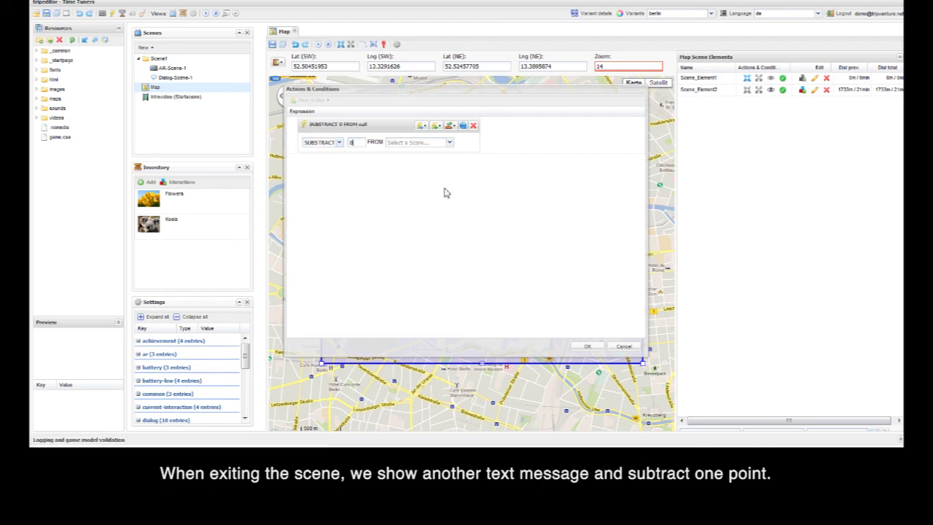
pyautogui.write('1')
pyautogui.click(449, 143)
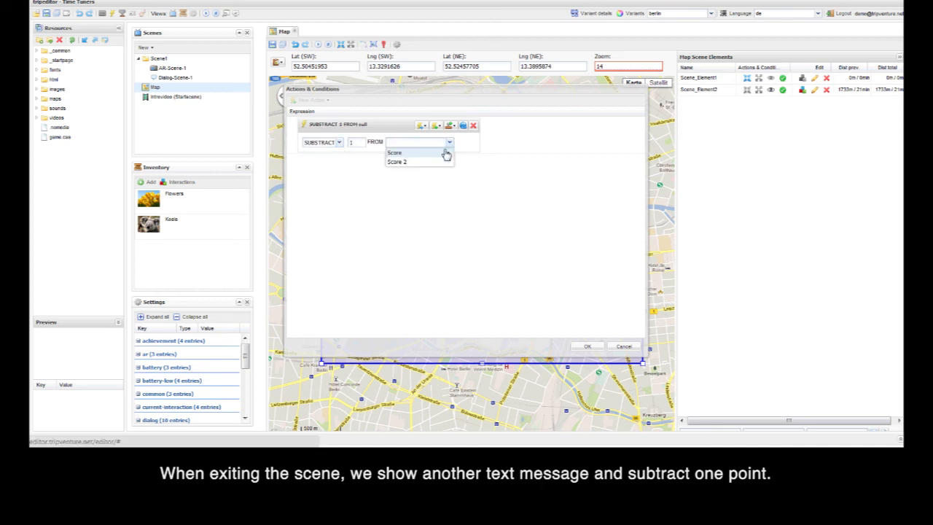
pyautogui.click(446, 151)
pyautogui.click(587, 347)
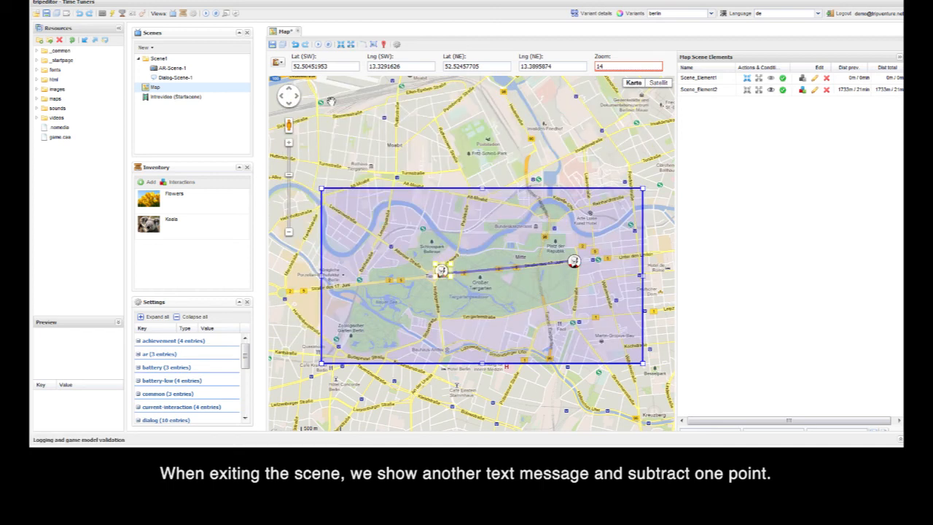
# Step: Simulate the map scene in couch mode, check the log and the Scores section of the game state, and close the simulator
pyautogui.click(319, 46)
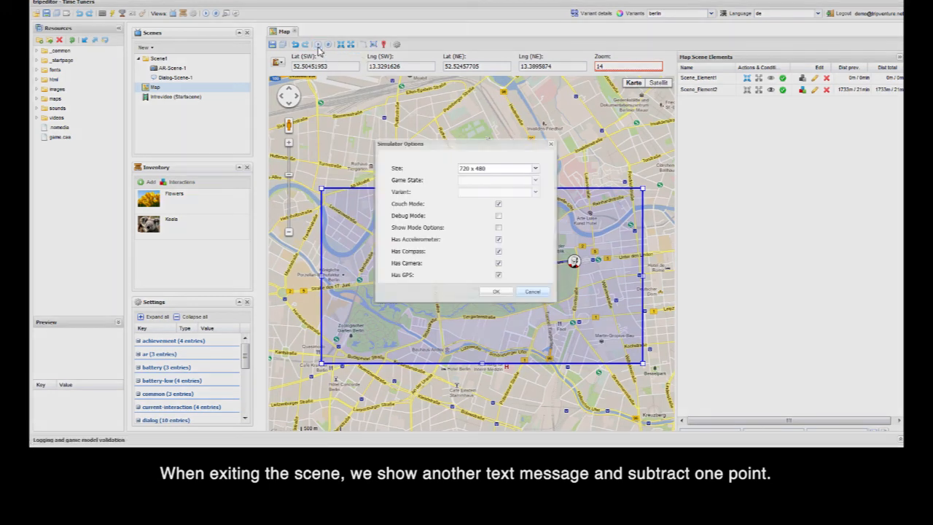
pyautogui.click(498, 292)
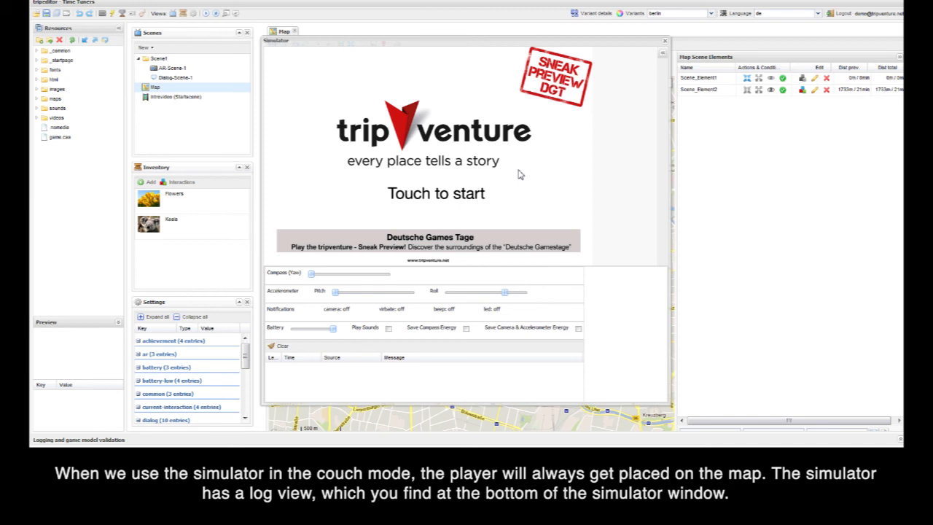
pyautogui.click(520, 174)
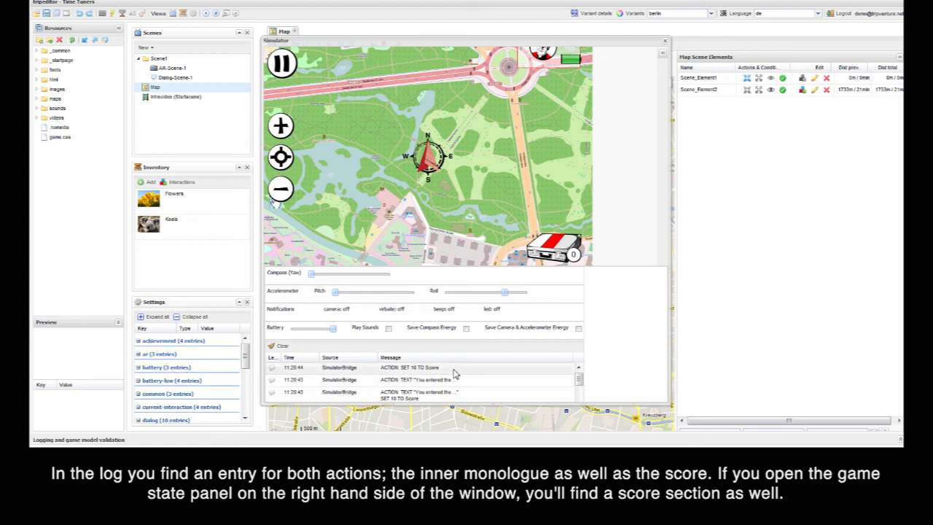
pyautogui.click(662, 53)
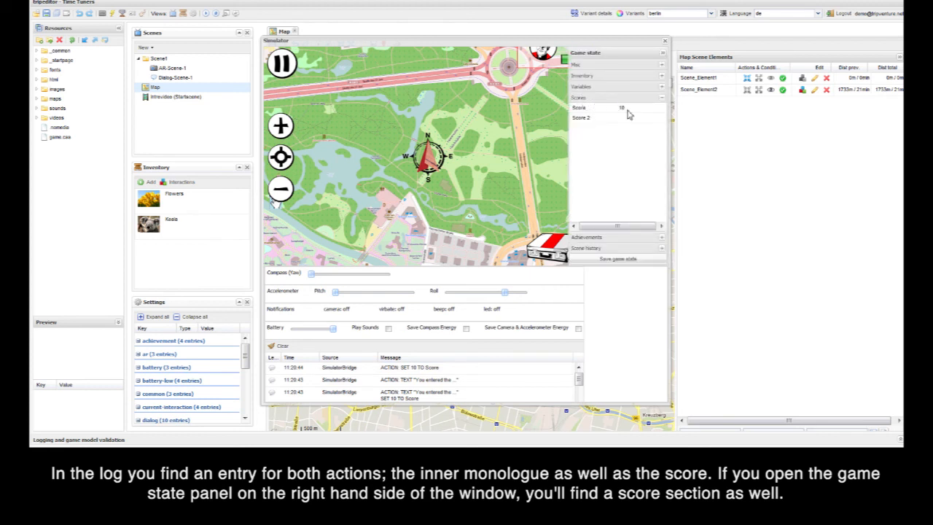
pyautogui.click(659, 99)
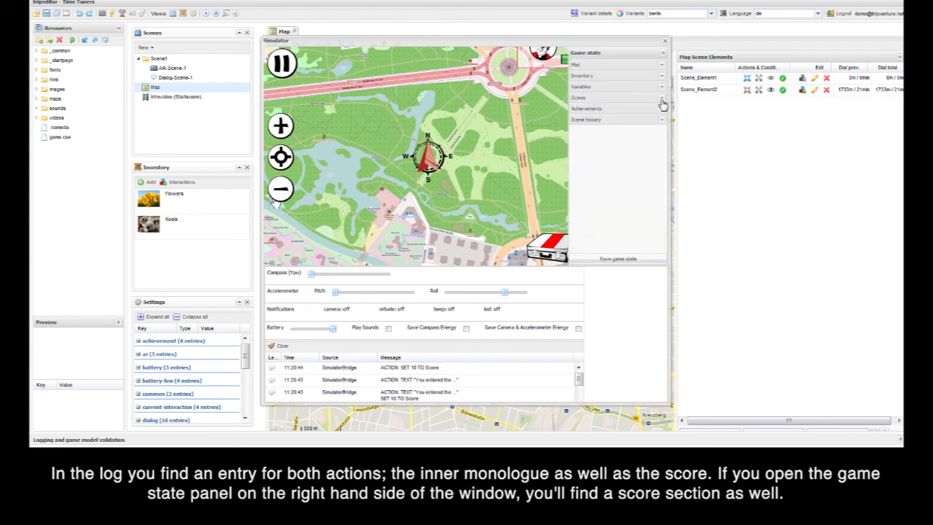
pyautogui.click(652, 100)
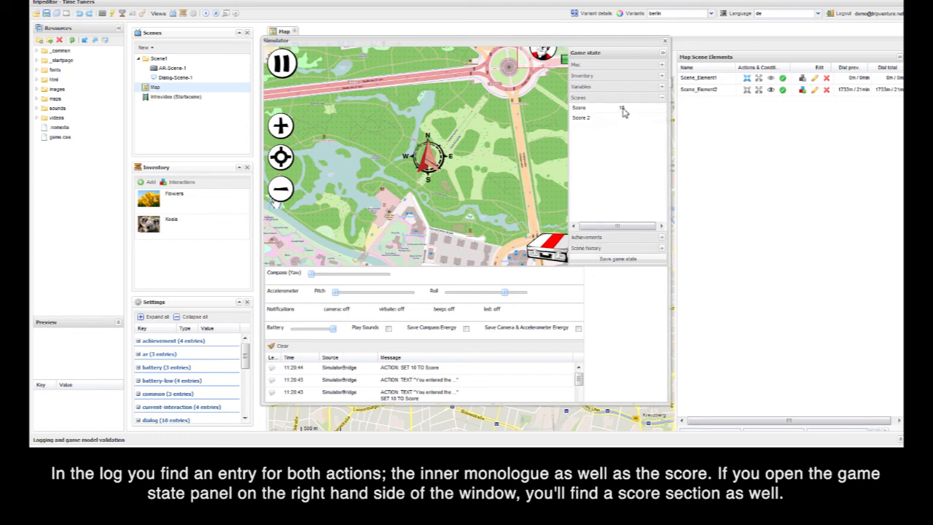
pyautogui.click(663, 54)
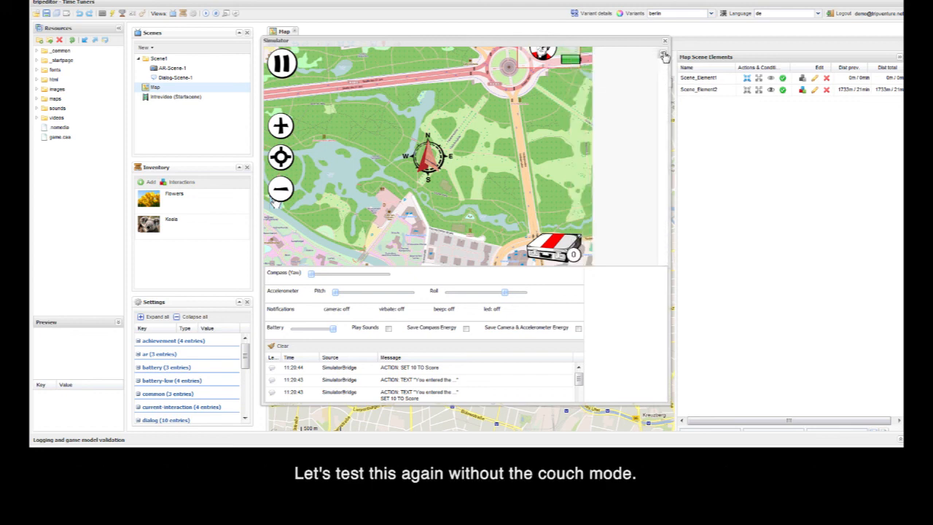
pyautogui.click(665, 43)
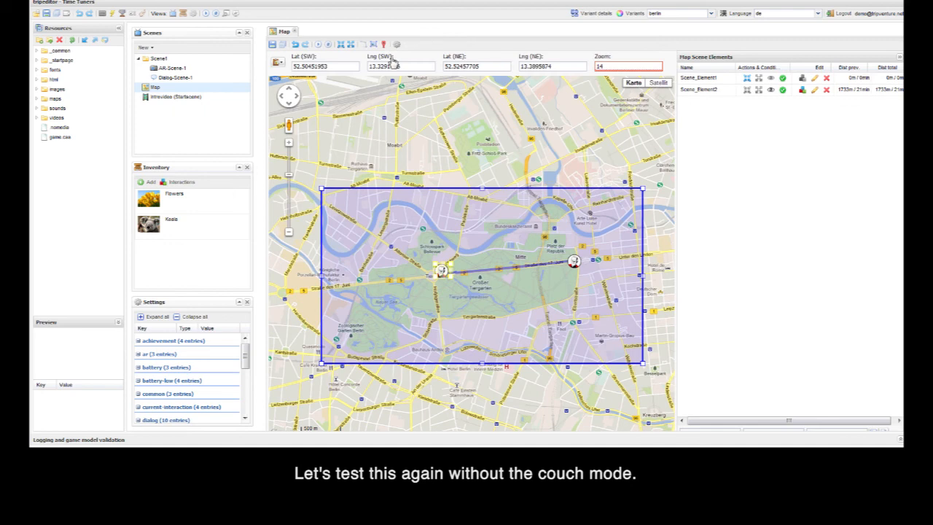
# Step: Simulate the map scene again with Couch Mode turned off and start the game
pyautogui.click(320, 46)
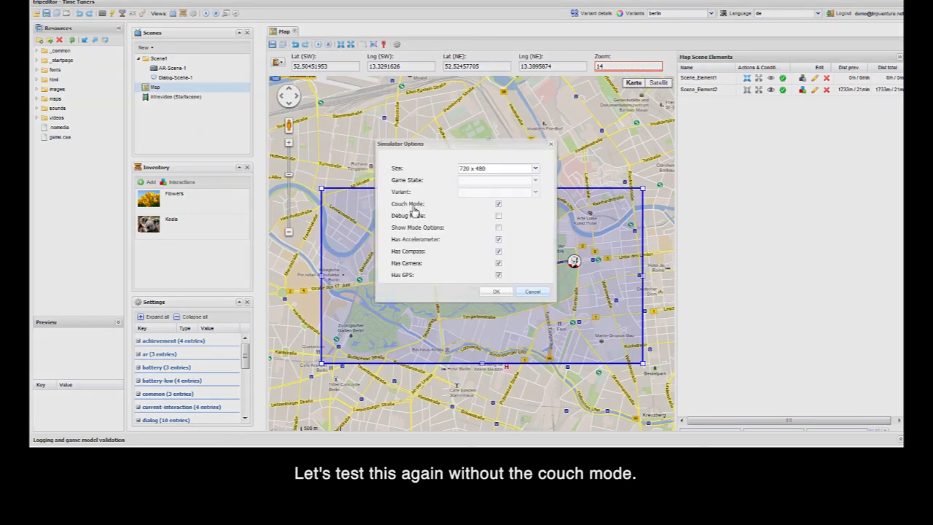
pyautogui.click(499, 206)
pyautogui.click(496, 292)
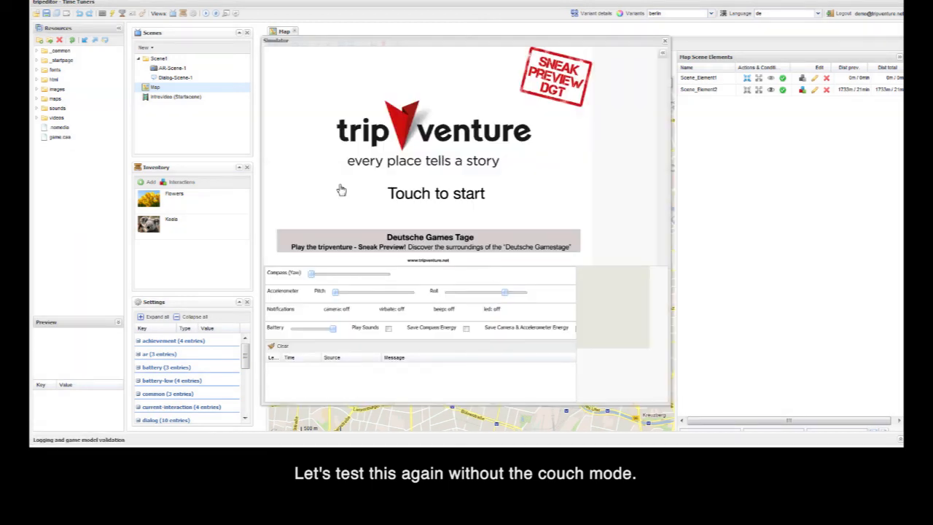
pyautogui.click(340, 189)
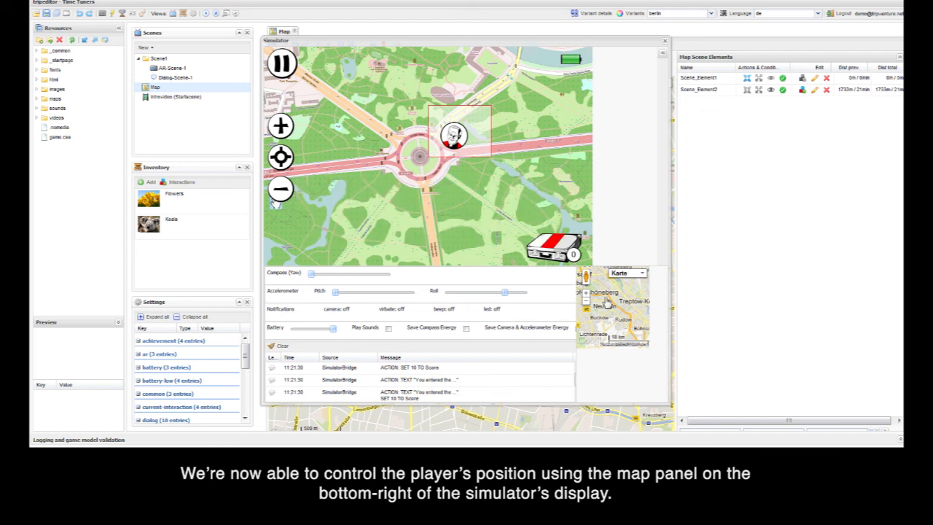
# Step: Place the player's position inside the map scene's area in the simulator and check the Scores section of the game state
pyautogui.scroll(-2, 616, 295)
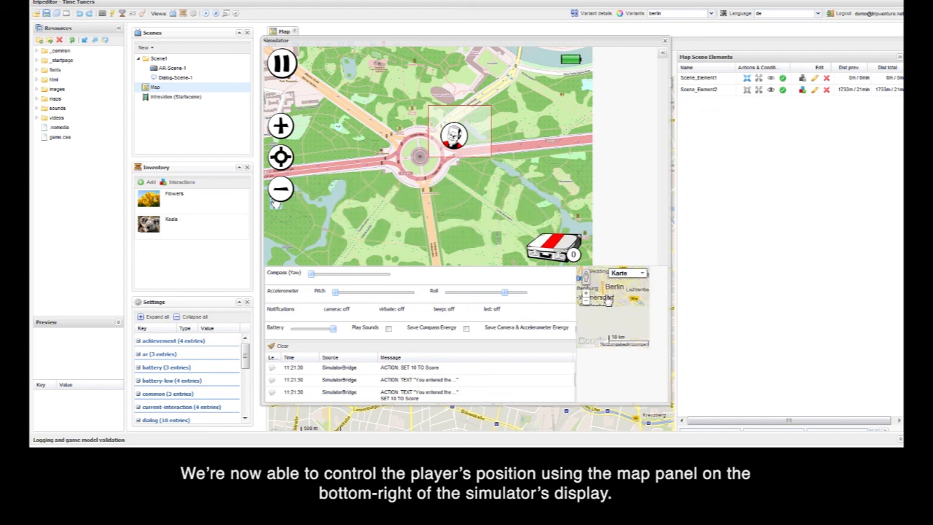
pyautogui.moveTo(608, 303); pyautogui.dragTo(614, 306)
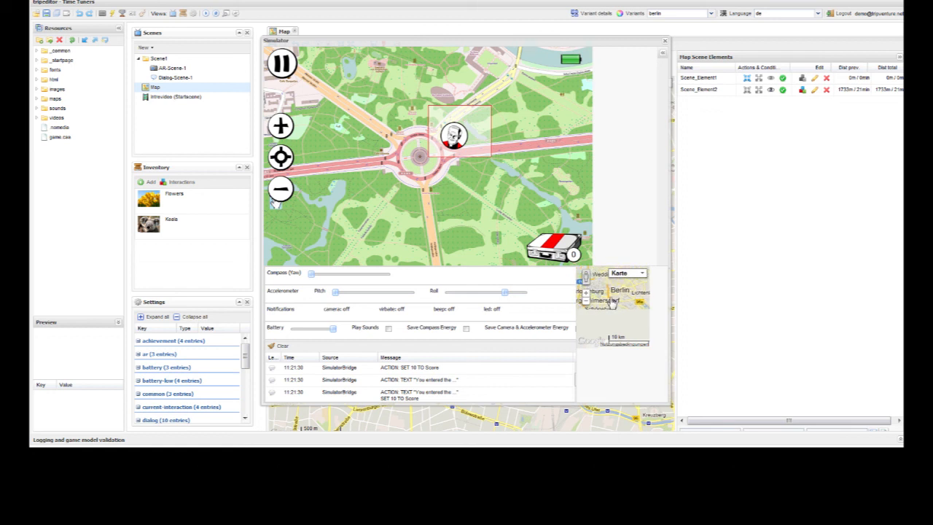
pyautogui.scroll(2, 613, 302)
pyautogui.click(611, 301)
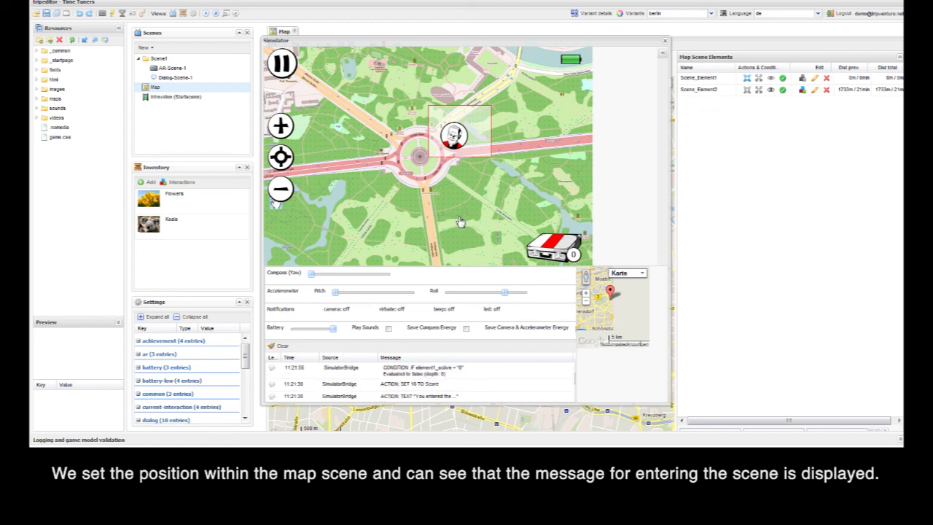
pyautogui.click(281, 188)
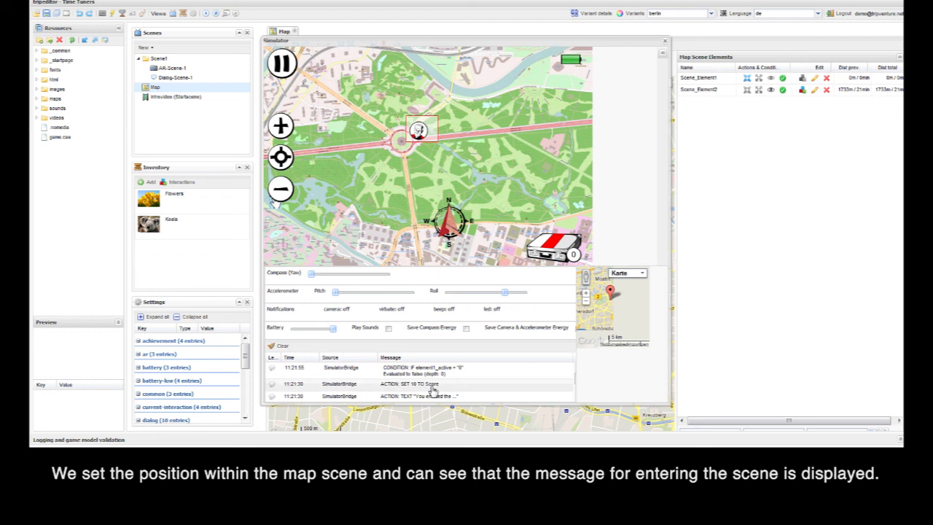
pyautogui.click(663, 54)
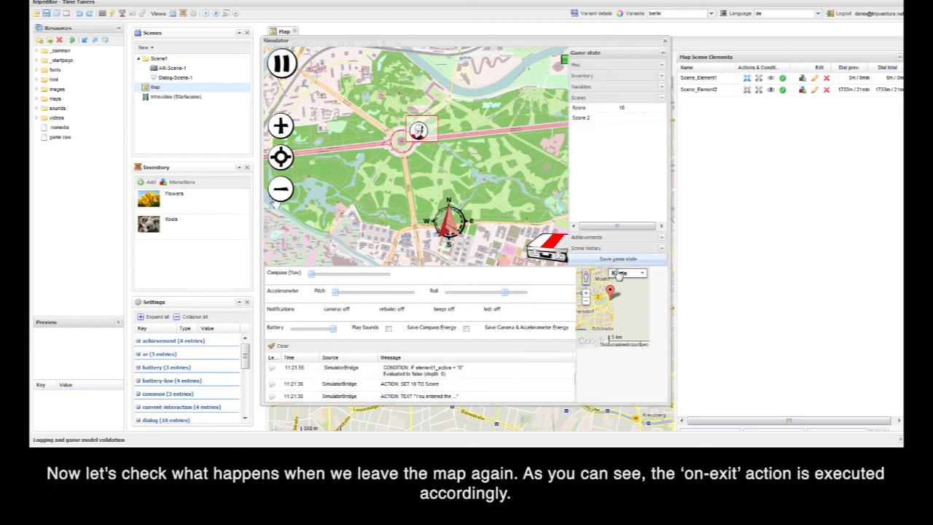
# Step: Test the on-exit action by moving the player's position outside the map scene's area, dismiss the message, and close the simulator
pyautogui.moveTo(604, 323); pyautogui.dragTo(604, 307)
pyautogui.click(603, 311)
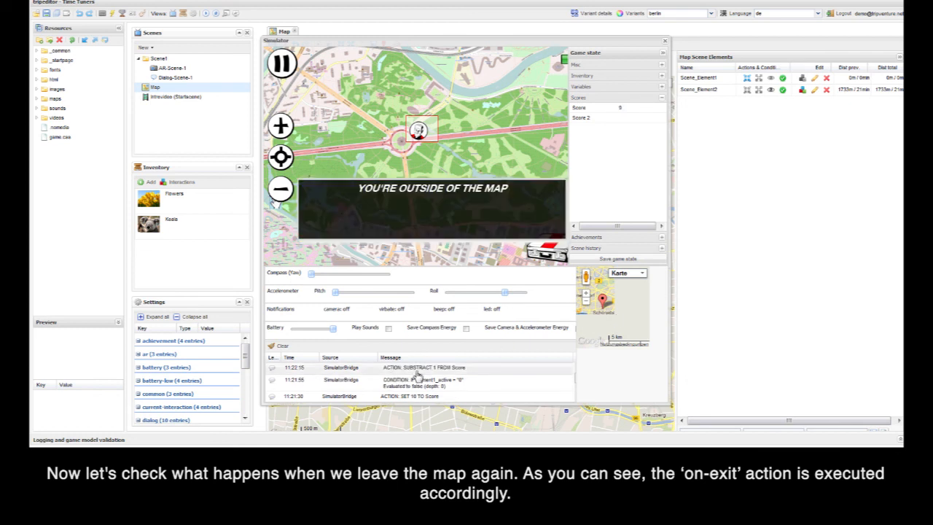
pyautogui.click(506, 227)
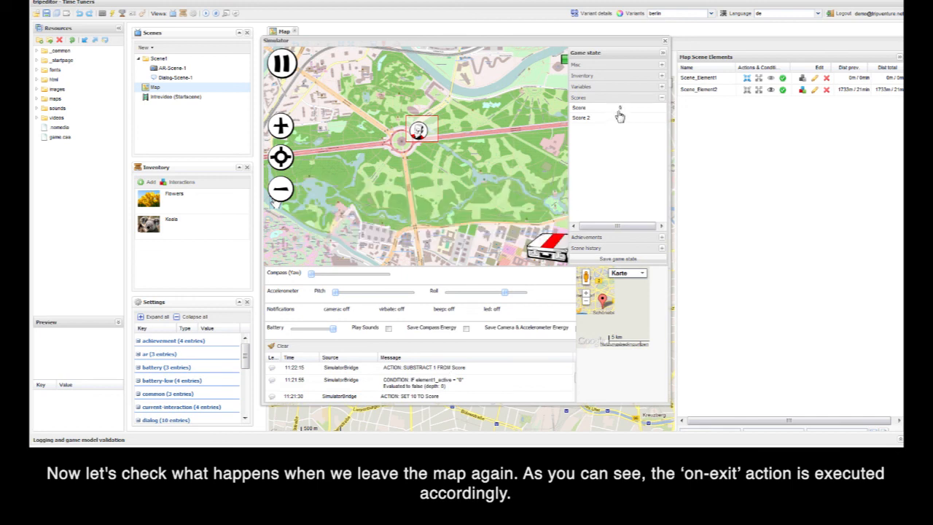
pyautogui.click(665, 42)
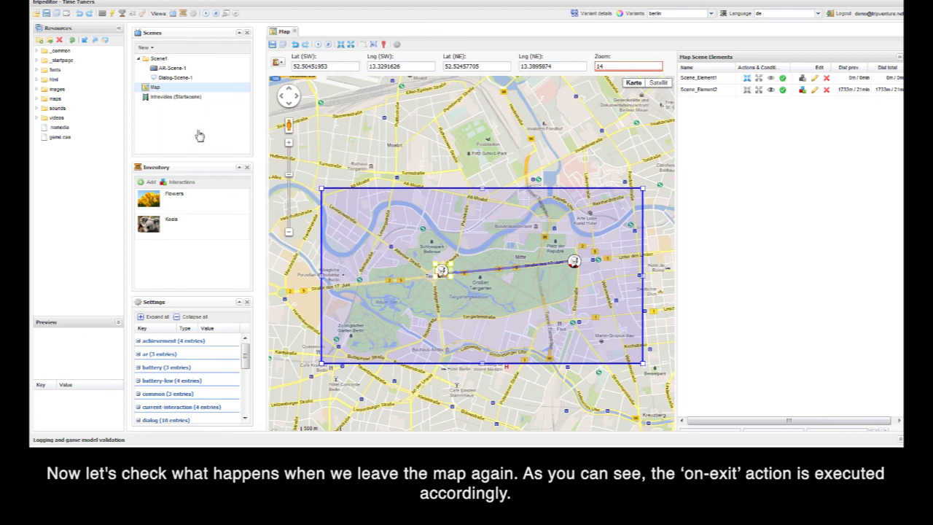